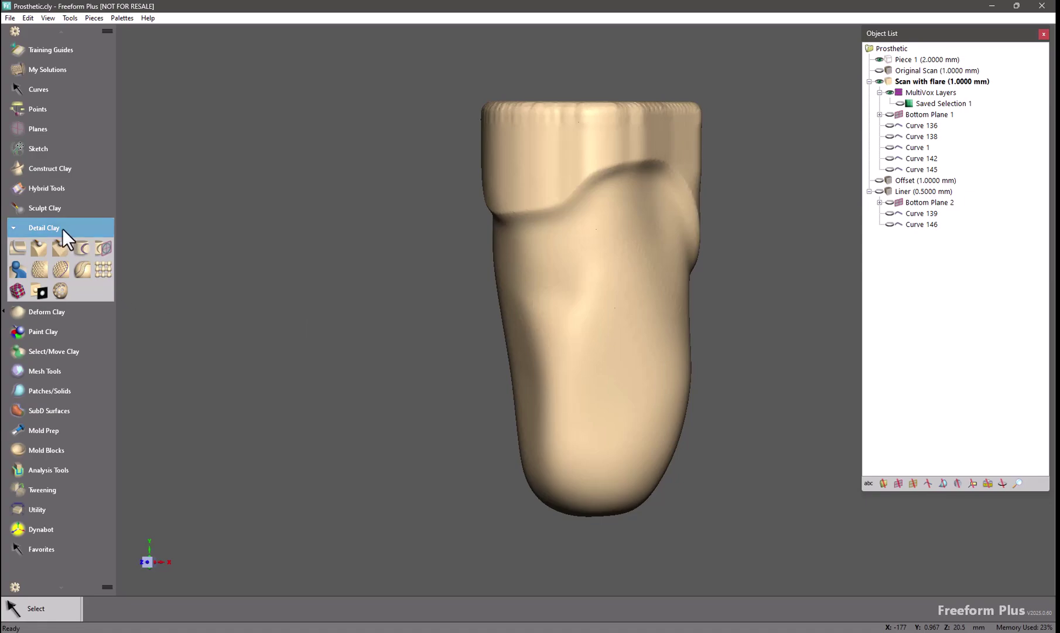
# - Start Perforate on the flared scan, paint its lower half, and show and load Saved Selection 1 as the perforation area
pyautogui.click(61, 290)
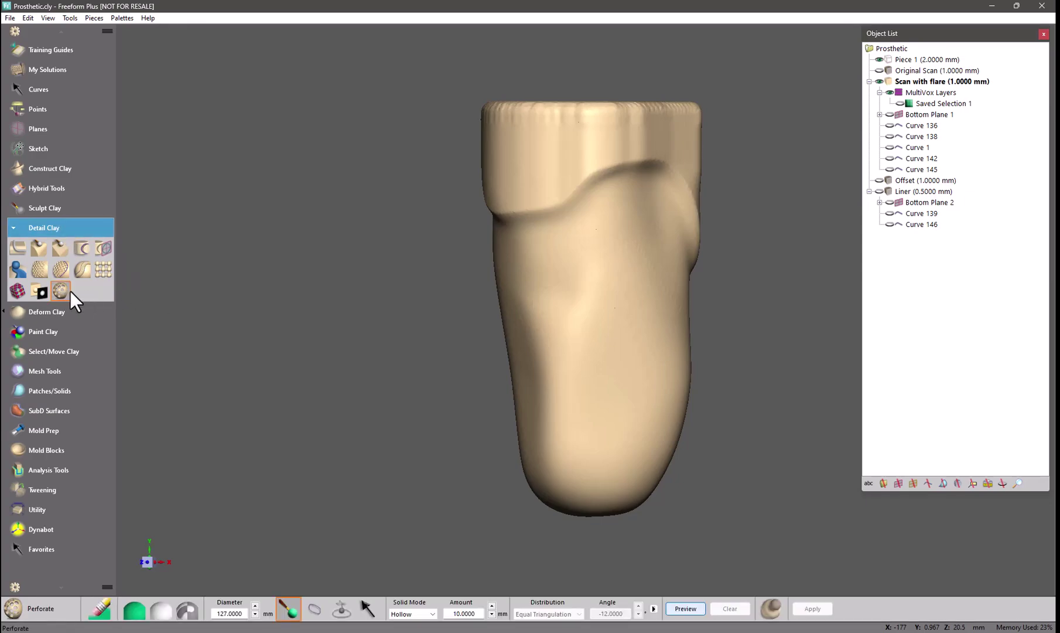
pyautogui.moveTo(528, 236); pyautogui.dragTo(560, 252, button='right')
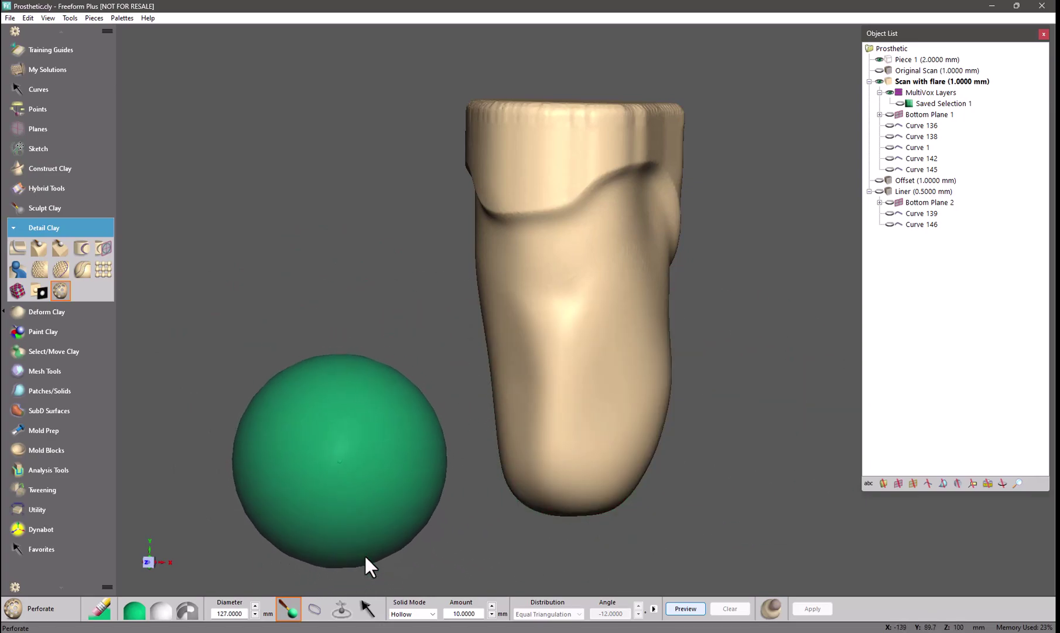
pyautogui.click(290, 608)
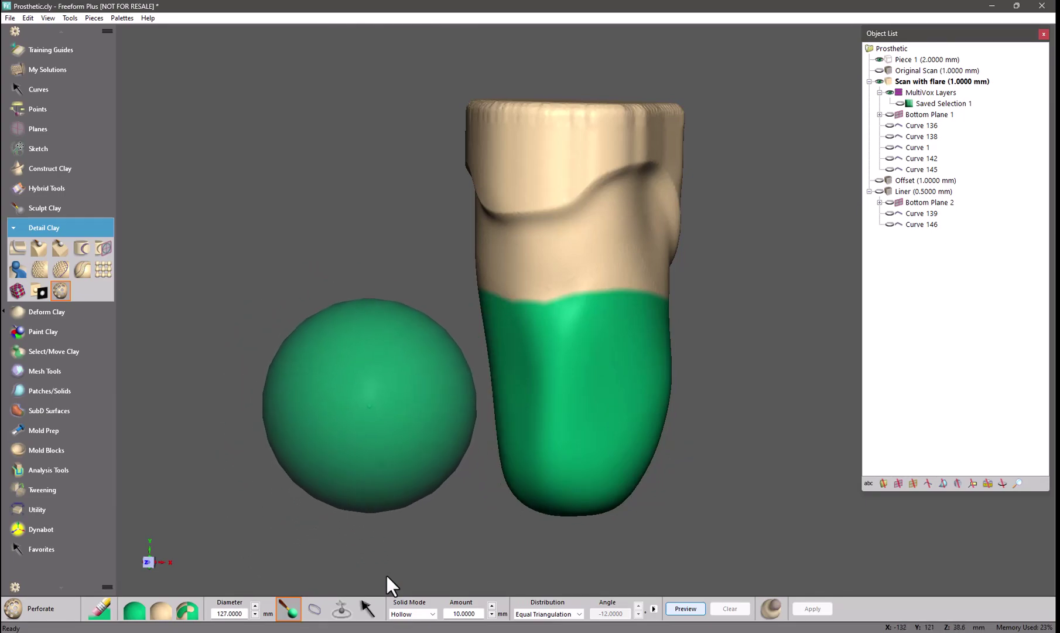
pyautogui.click(898, 103)
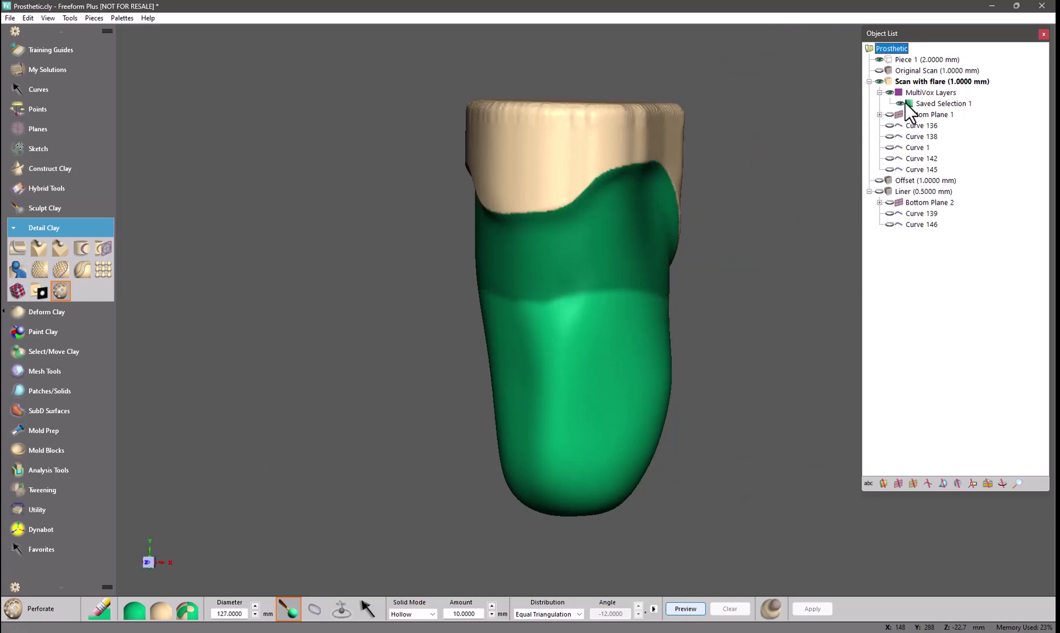
pyautogui.rightClick(913, 102)
pyautogui.click(982, 115)
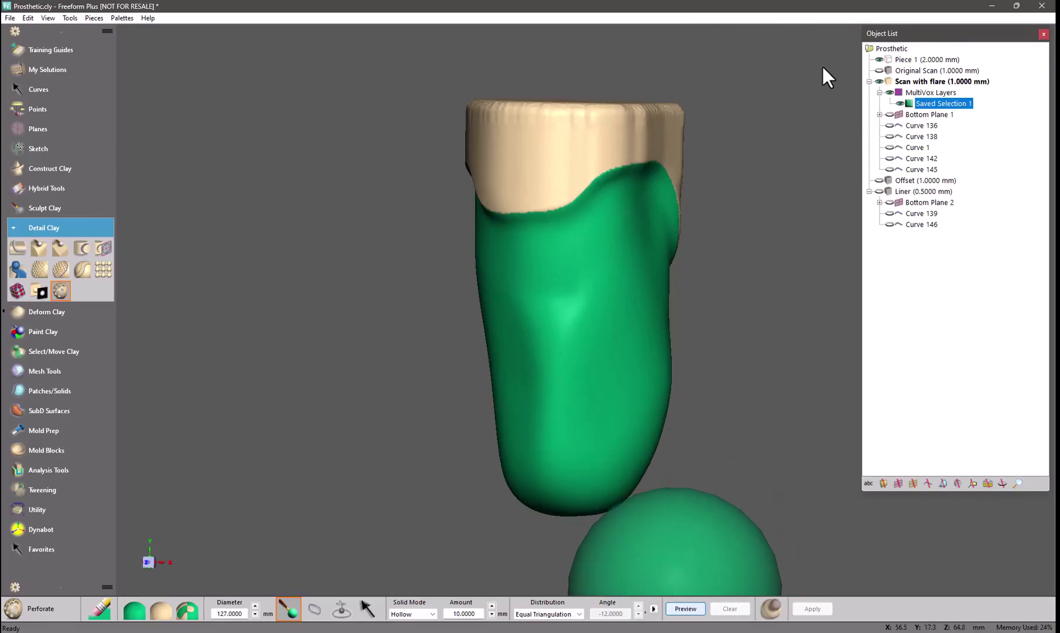
# - Preview and apply the perforation over the selected area in Hollow mode, and hide Saved Selection 1
pyautogui.click(684, 609)
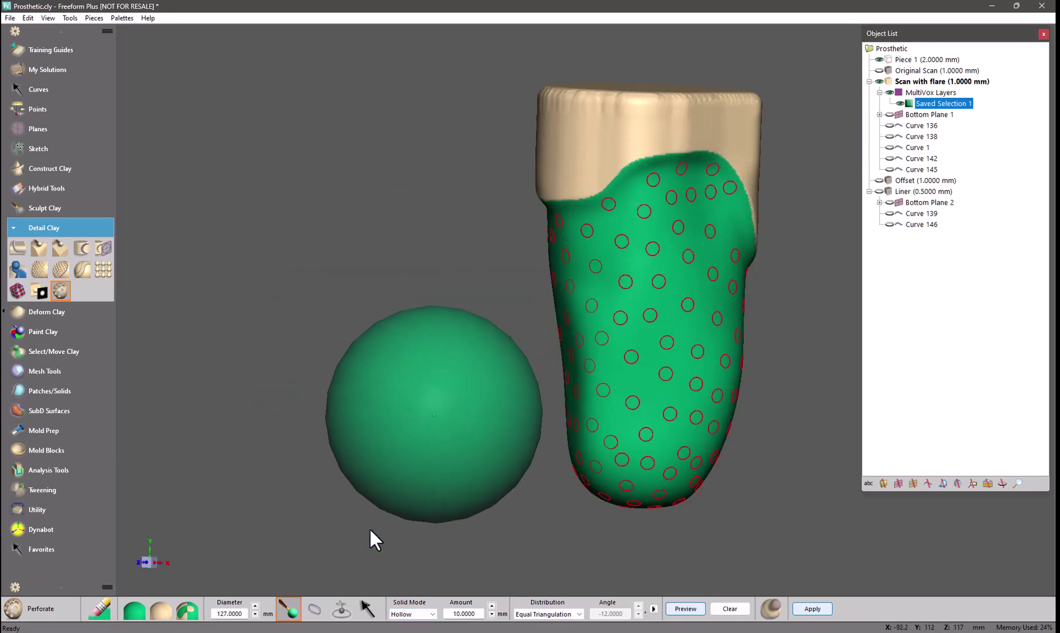
pyautogui.click(414, 612)
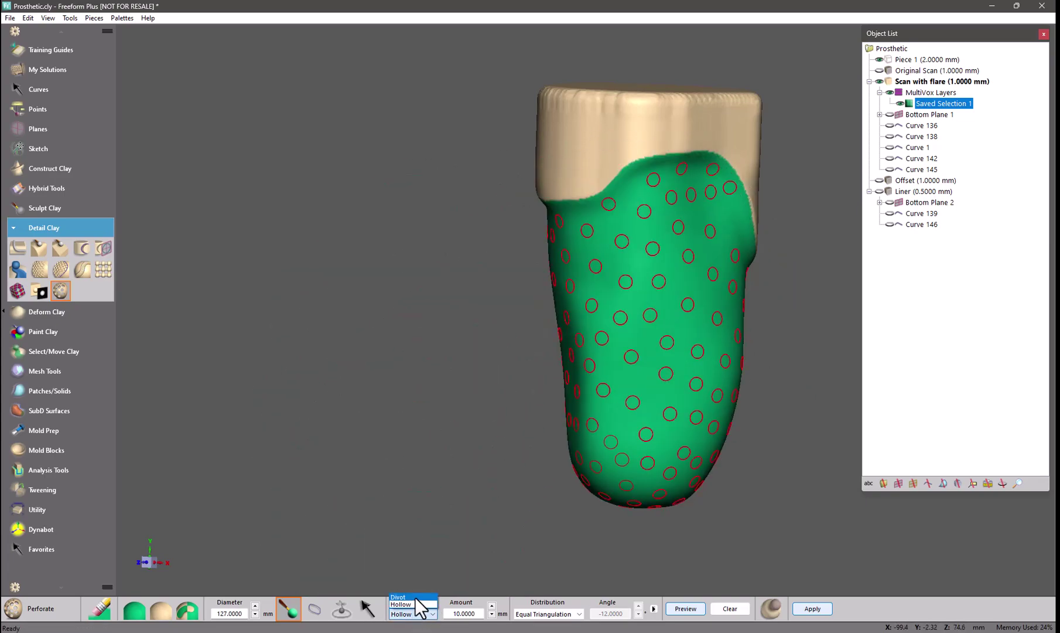
pyautogui.click(411, 541)
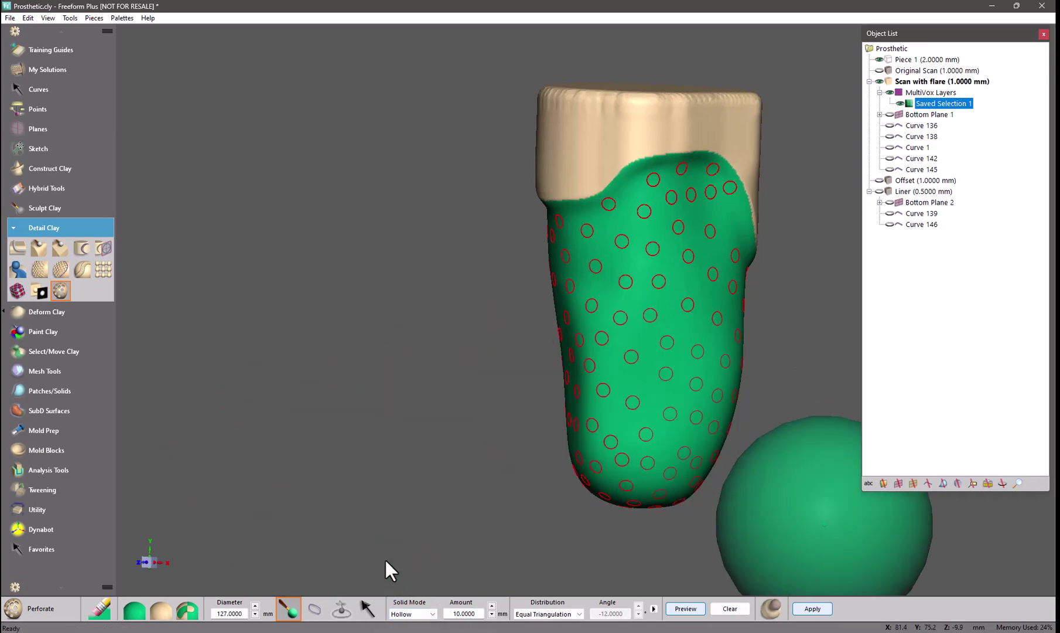
pyautogui.click(821, 610)
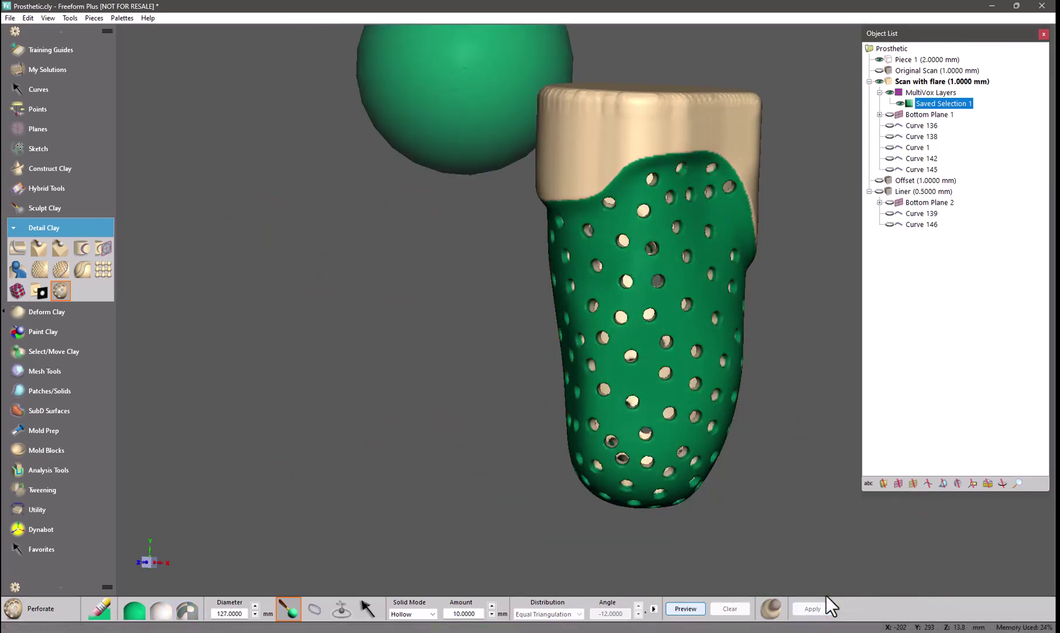
pyautogui.click(899, 103)
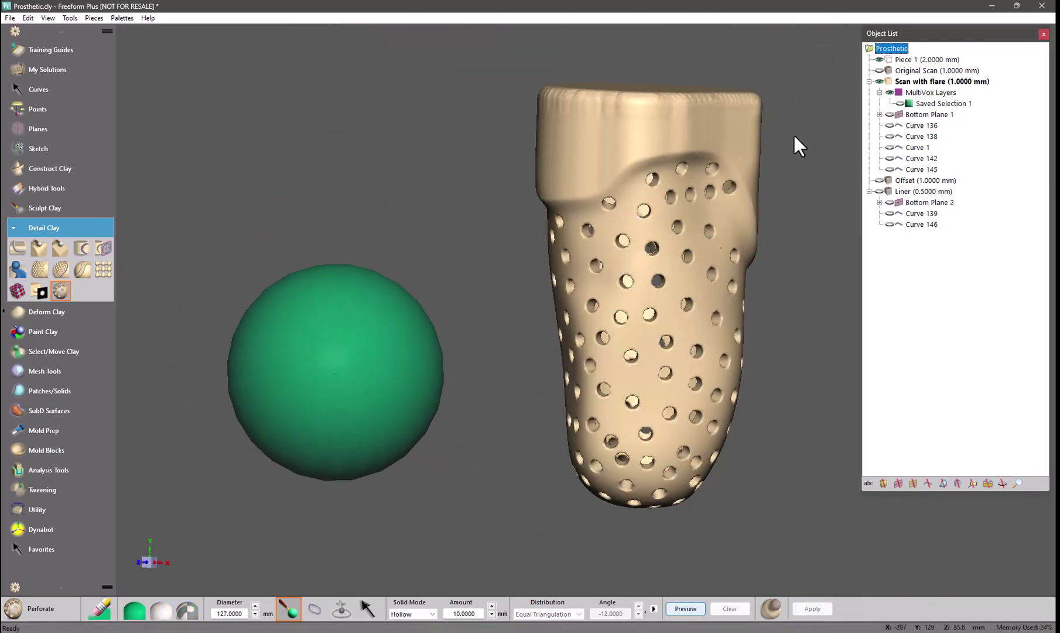
# - Undo the perforation on the flared scan and clear its selected area
pyautogui.press('space')
pyautogui.hotkey('ctrl', 'z')
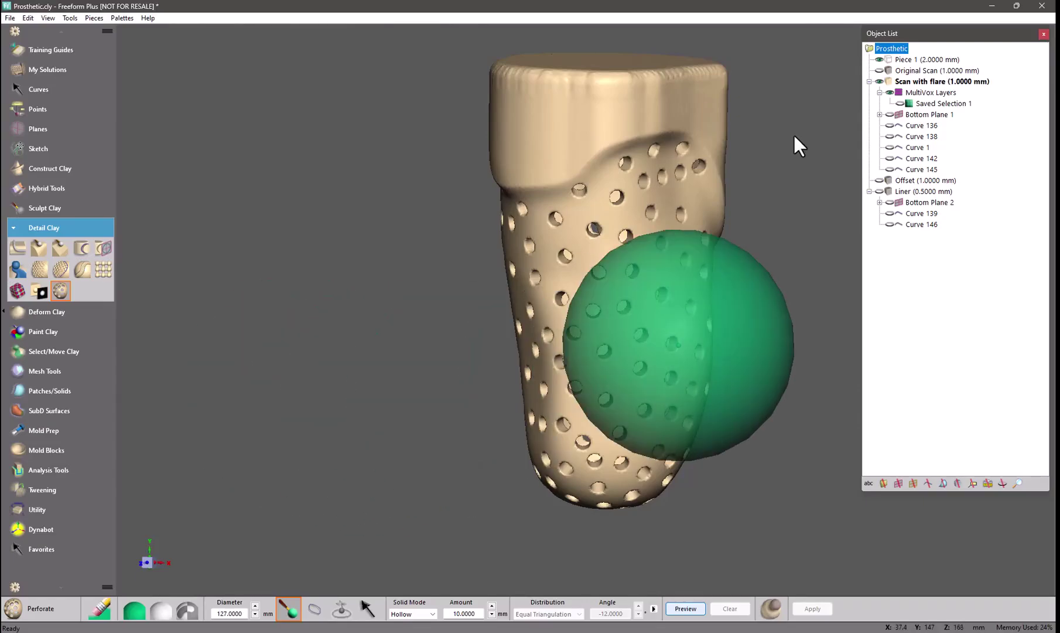
pyautogui.hotkey('ctrl', 'z')
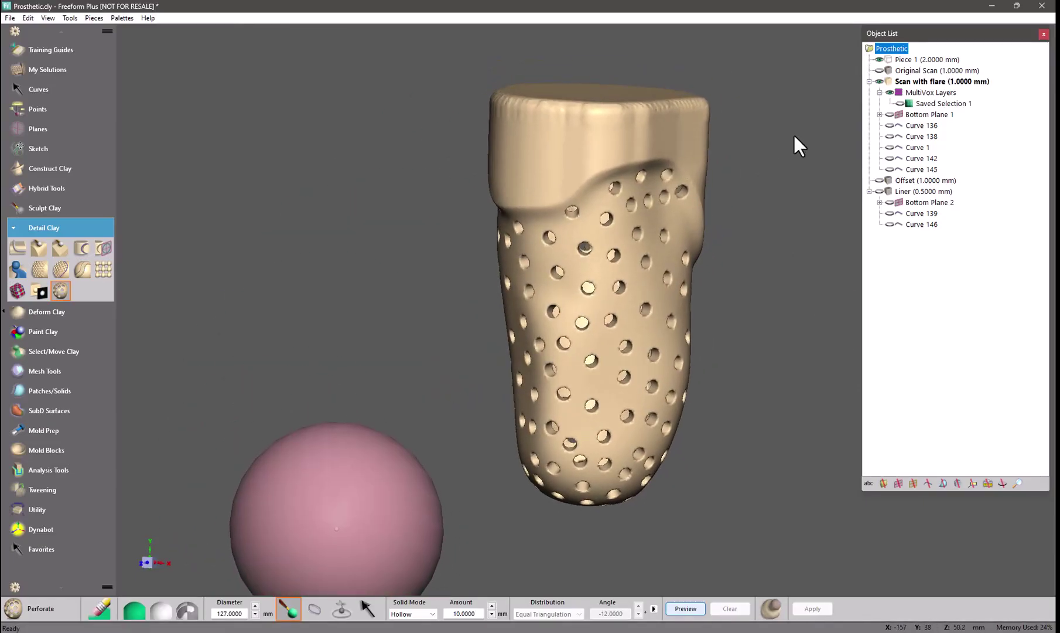
pyautogui.hotkey('ctrl', 'z')
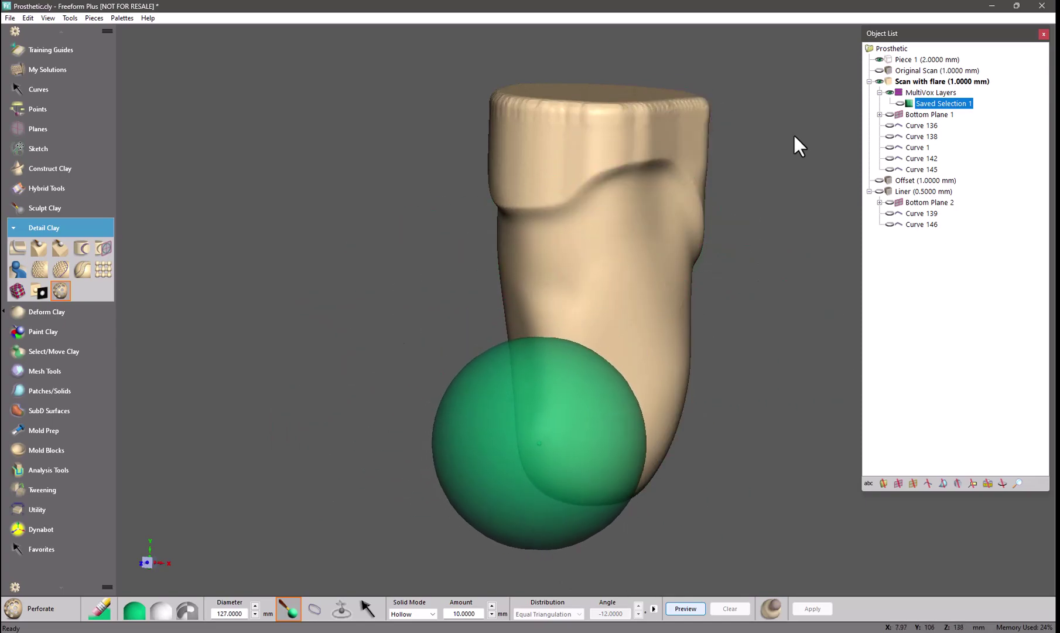
# - Show the Liner piece, make it the active clay and hide Scan with flare
pyautogui.click(880, 191)
pyautogui.rightClick(898, 192)
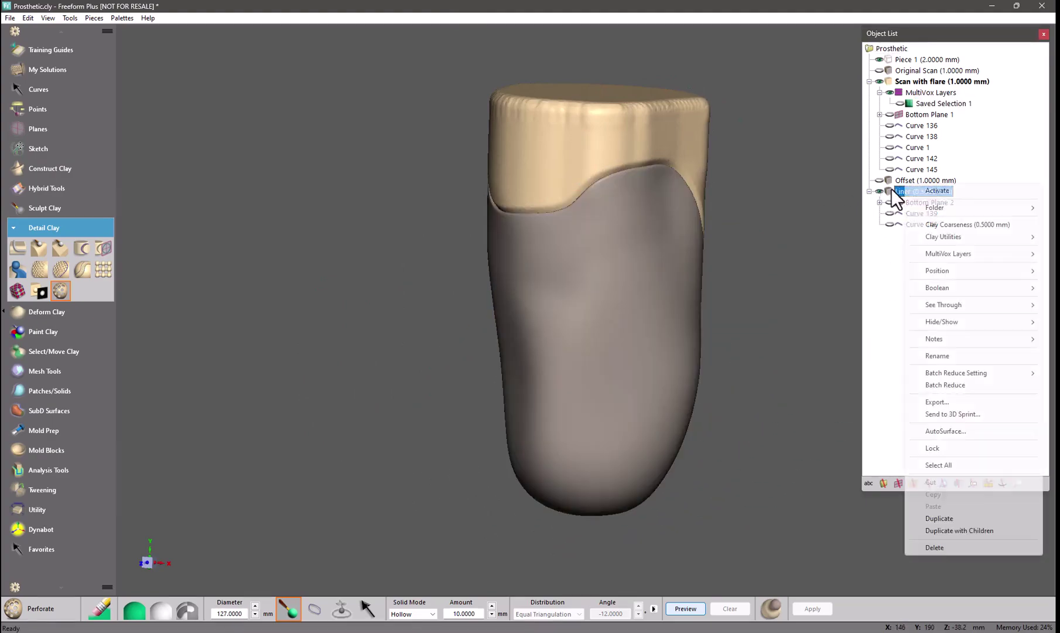
pyautogui.click(938, 192)
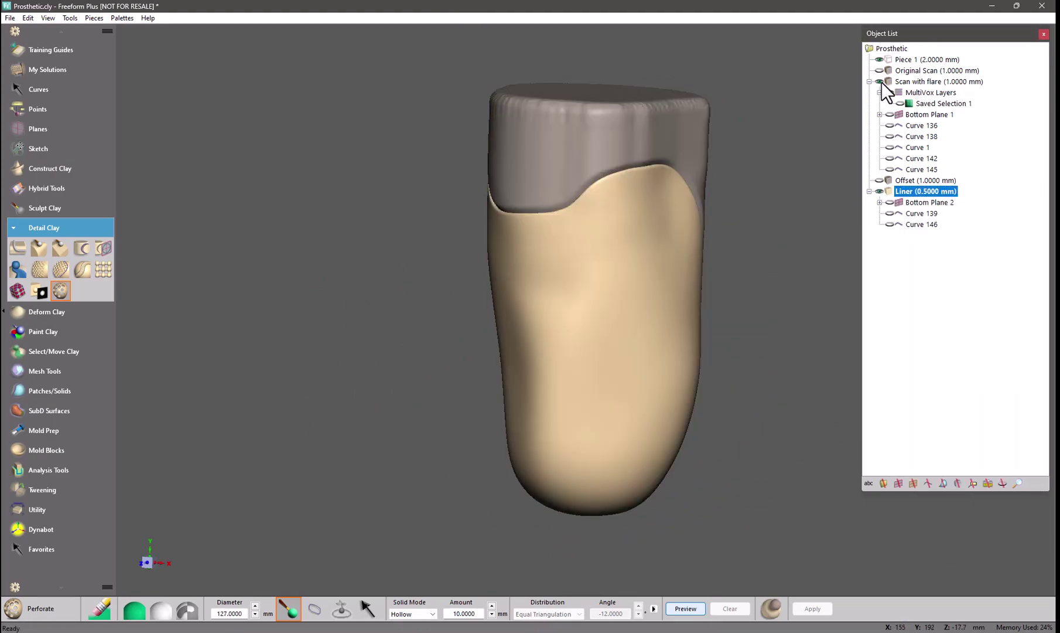
pyautogui.click(880, 82)
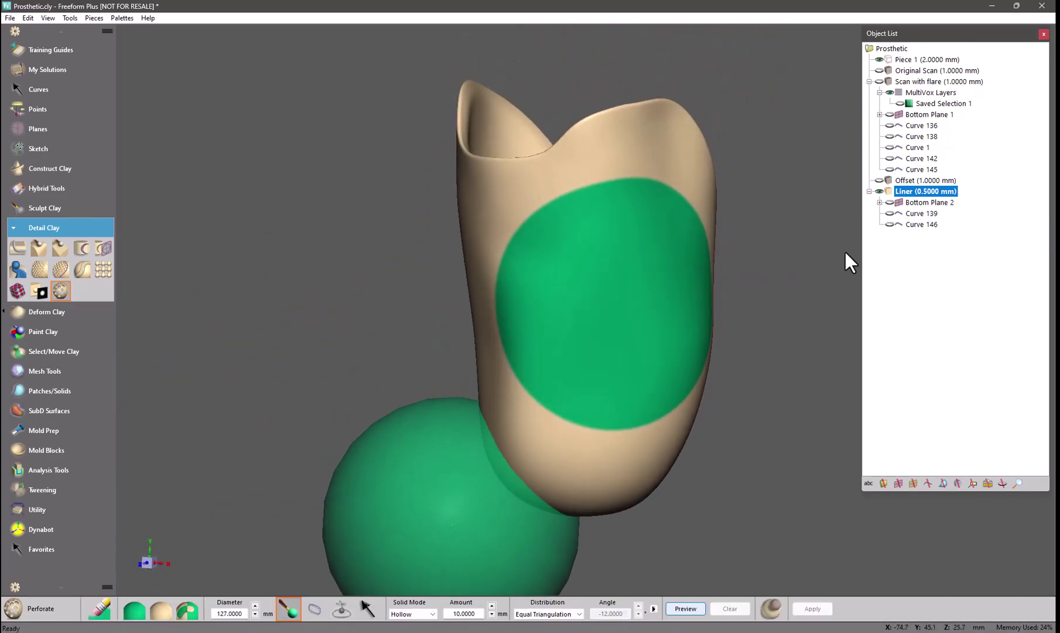
# - Clear the painted area from the liner and show Curve 139
pyautogui.click(162, 613)
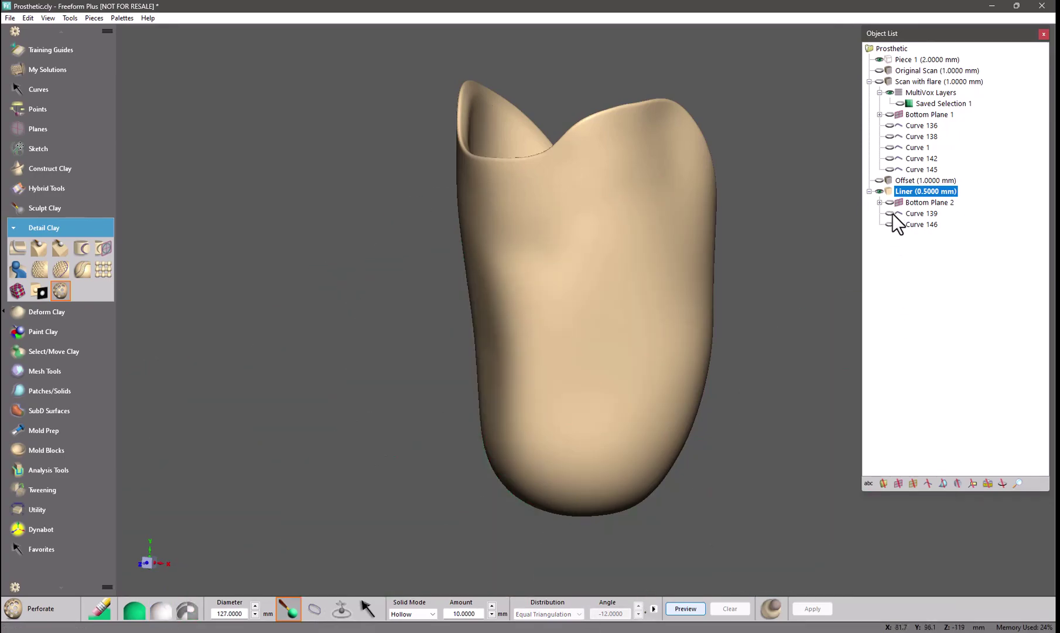
pyautogui.click(891, 213)
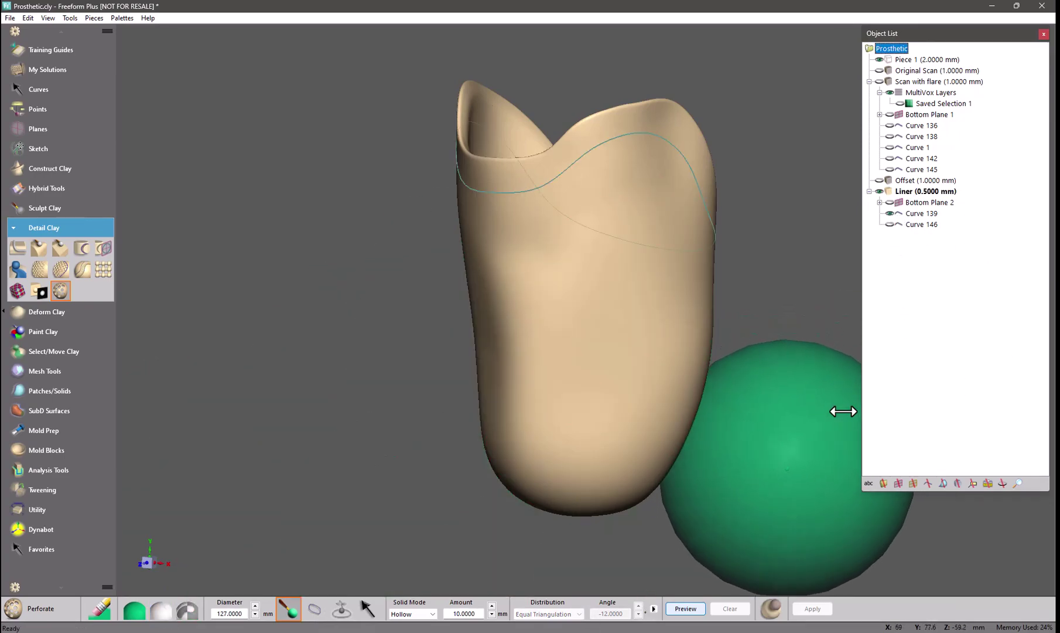
pyautogui.press('space')
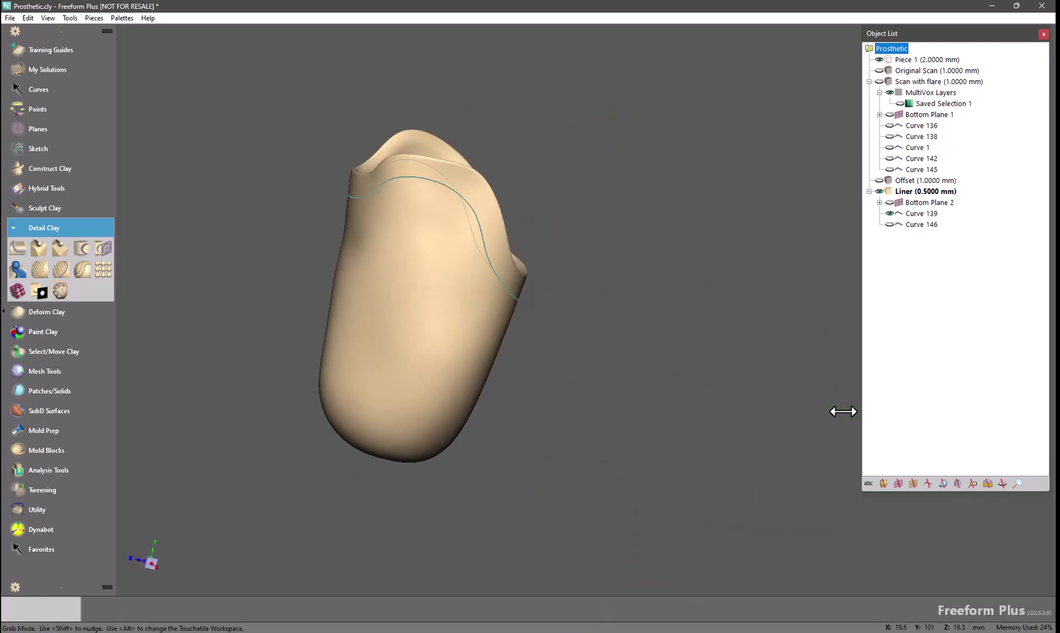
pyautogui.press('space')
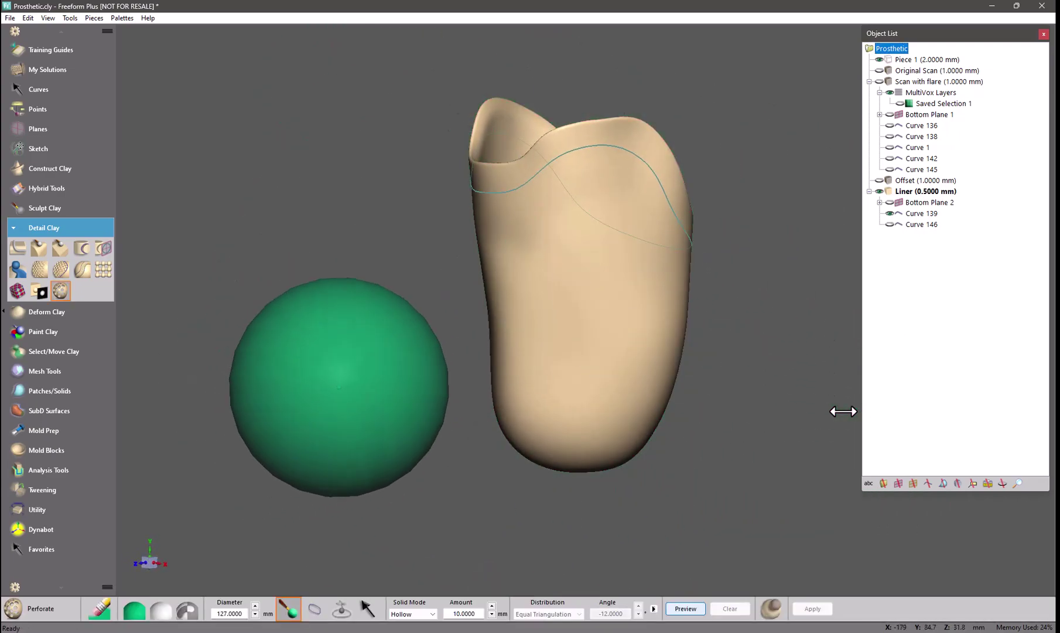
# - Use Curve 139 as the perforation boundary, with a seed point on the liner just below it, and preview the holes
pyautogui.click(314, 610)
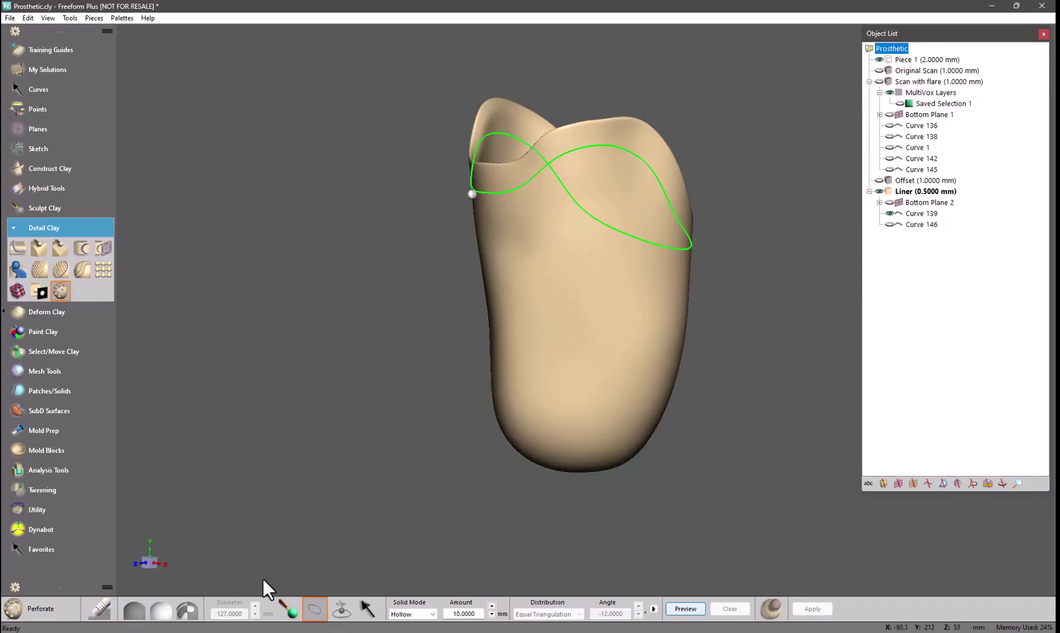
pyautogui.click(472, 192)
pyautogui.click(340, 612)
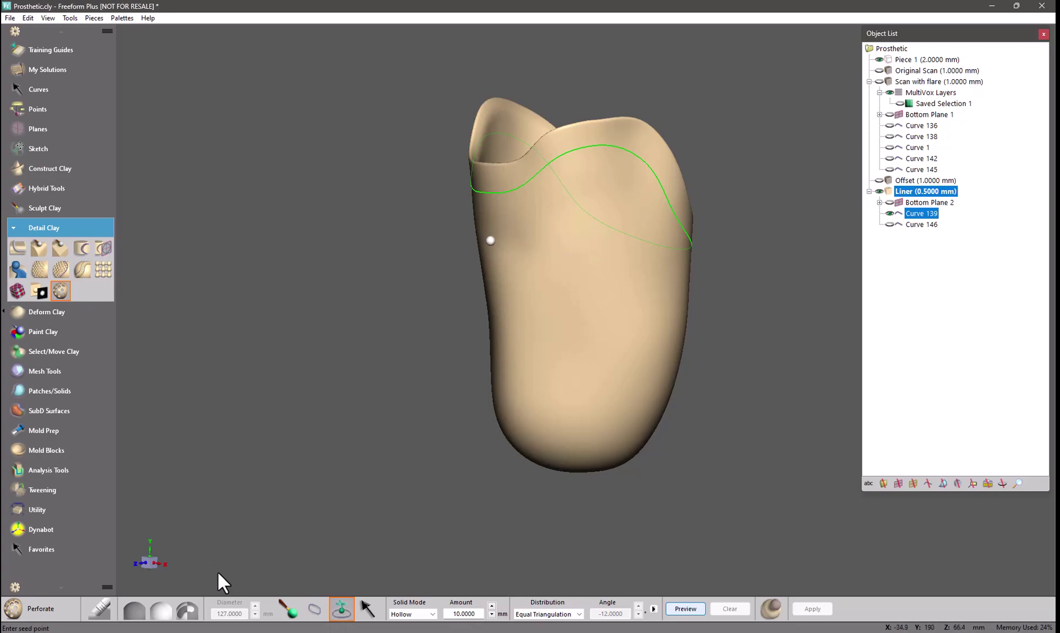
pyautogui.click(491, 239)
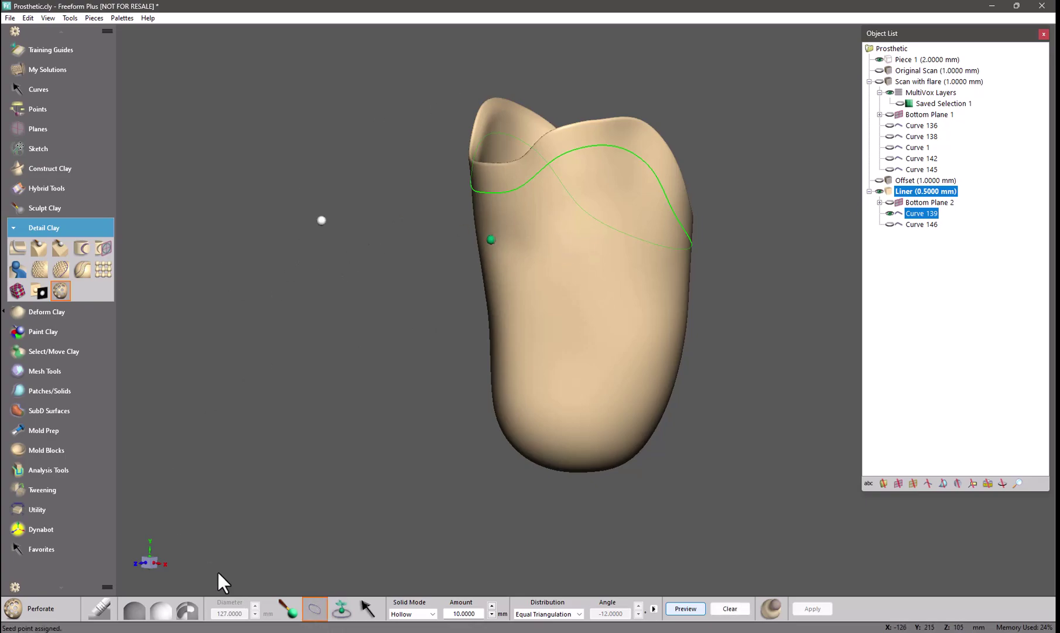
pyautogui.click(684, 609)
pyautogui.moveTo(419, 395); pyautogui.dragTo(489, 353, button='middle')
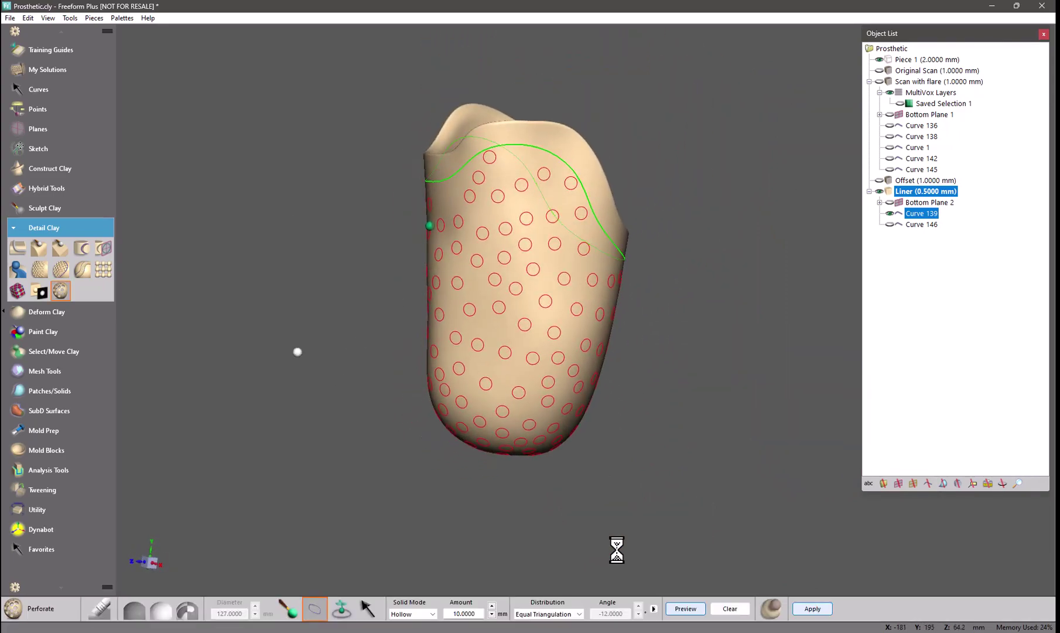
pyautogui.moveTo(345, 425); pyautogui.dragTo(414, 428, button='middle')
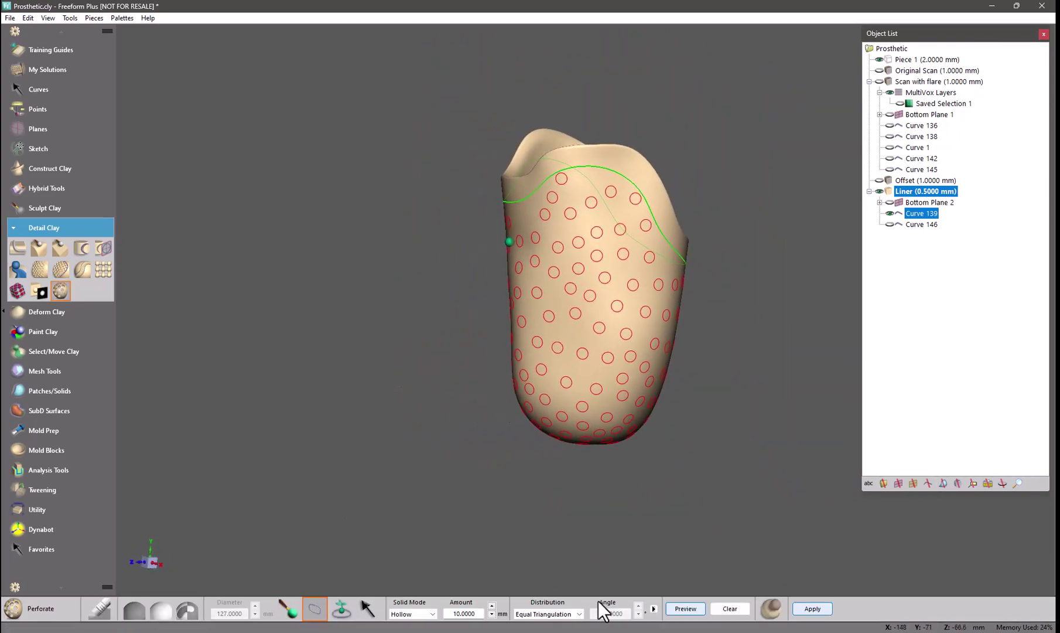
# - Enforce a minimum spacing of 8 mm in the Perforate settings and preview the liner's hole pattern
pyautogui.click(654, 608)
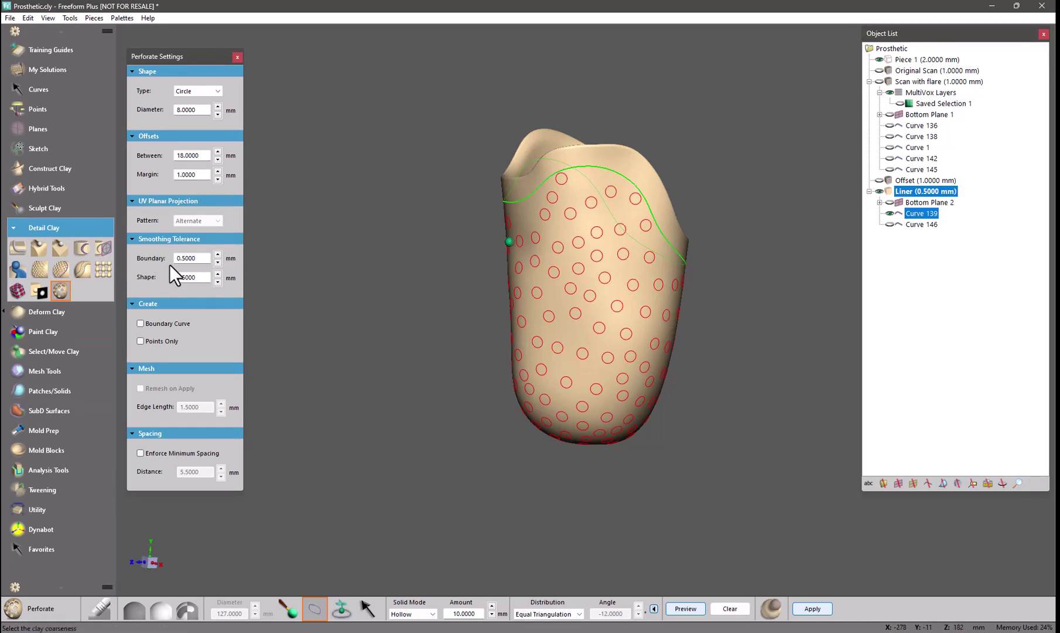
pyautogui.click(140, 453)
pyautogui.click(686, 608)
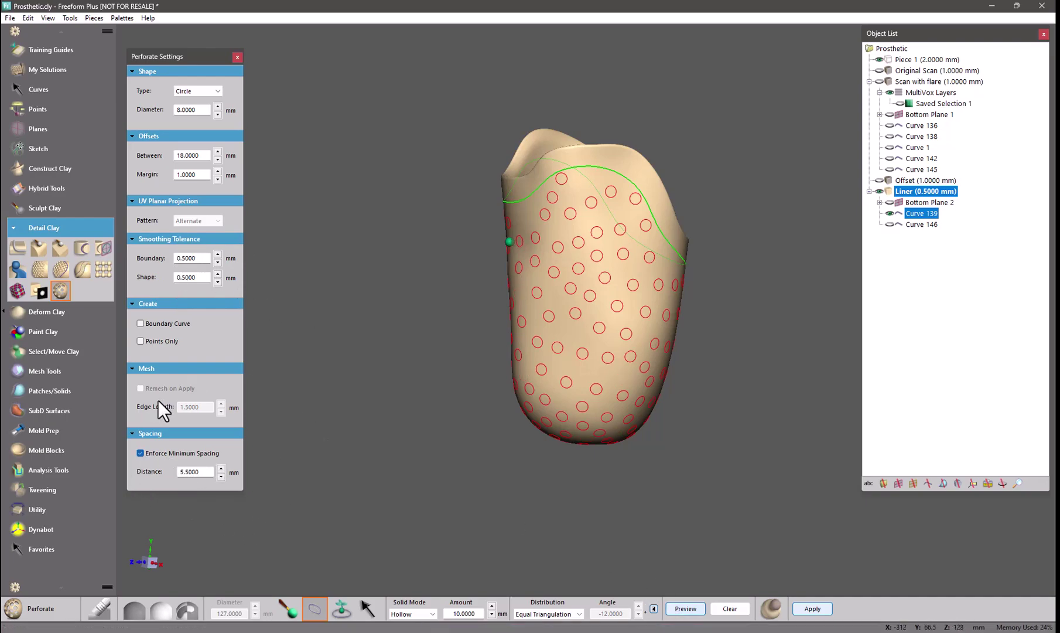
pyautogui.doubleClick(202, 475)
pyautogui.write('8')
pyautogui.press('Return')
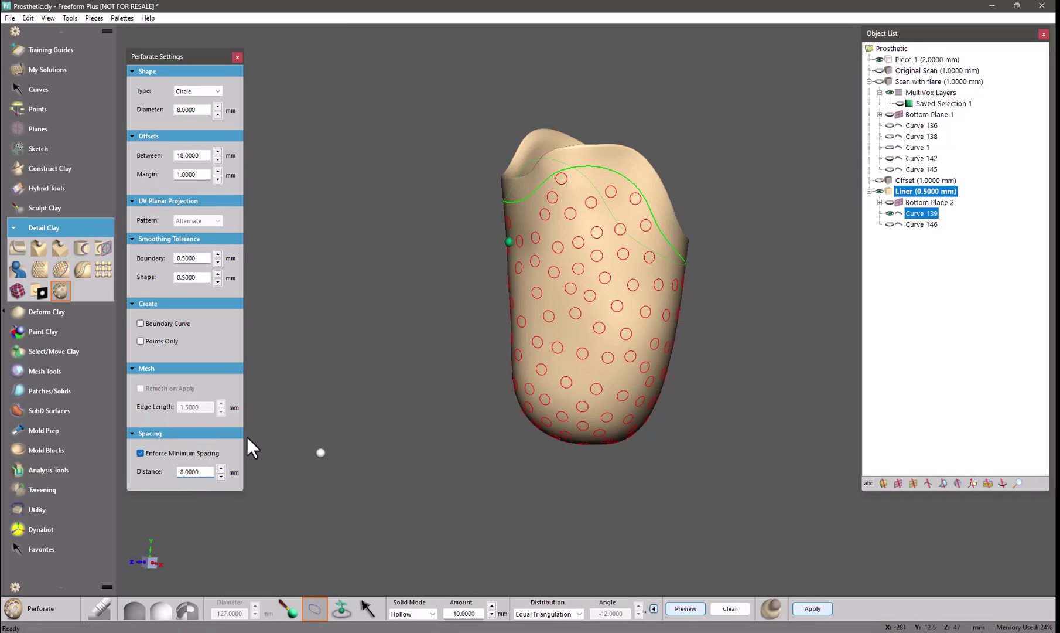
pyautogui.click(682, 609)
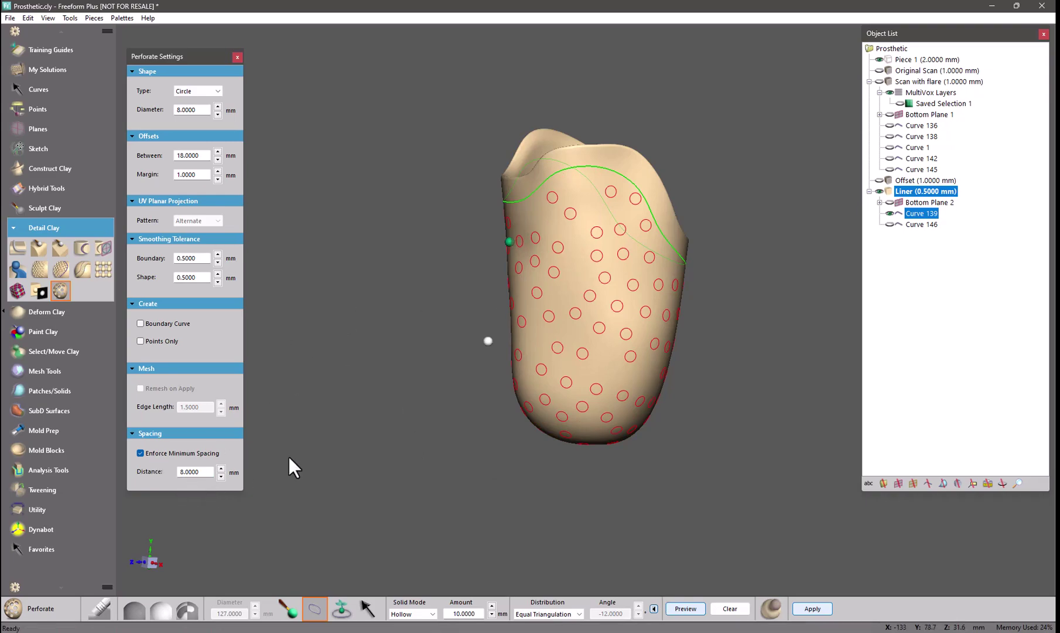
# - Set the minimum spacing distance to 7 mm and refresh the hole preview
pyautogui.doubleClick(202, 472)
pyautogui.write('7')
pyautogui.press('Return')
pyautogui.click(685, 609)
# - Switch the solid mode to Divot and apply the perforation to the liner
pyautogui.click(420, 614)
pyautogui.click(403, 597)
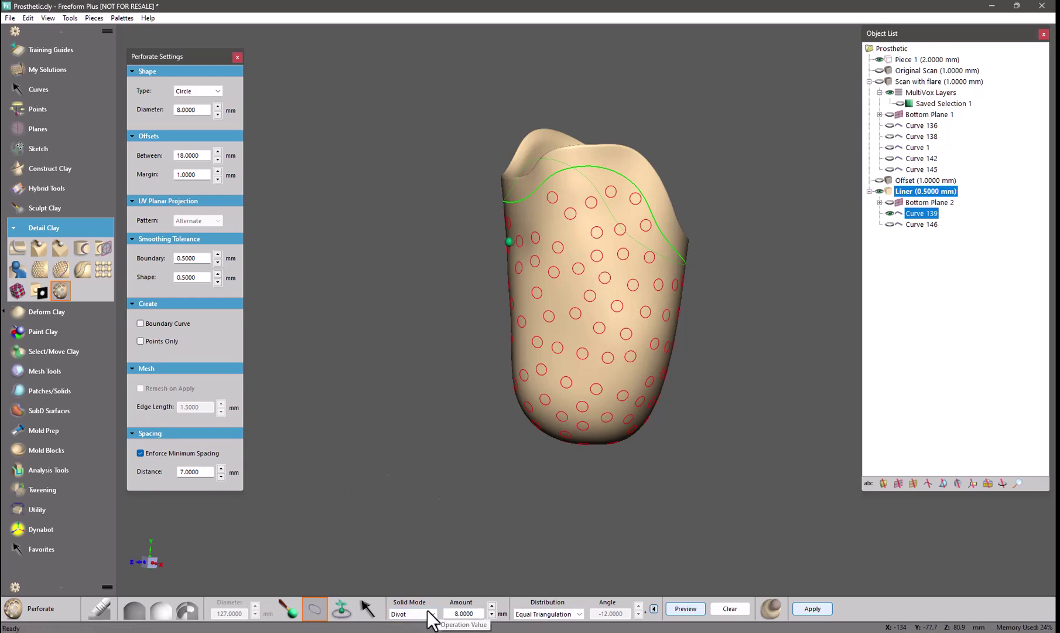
pyautogui.click(812, 608)
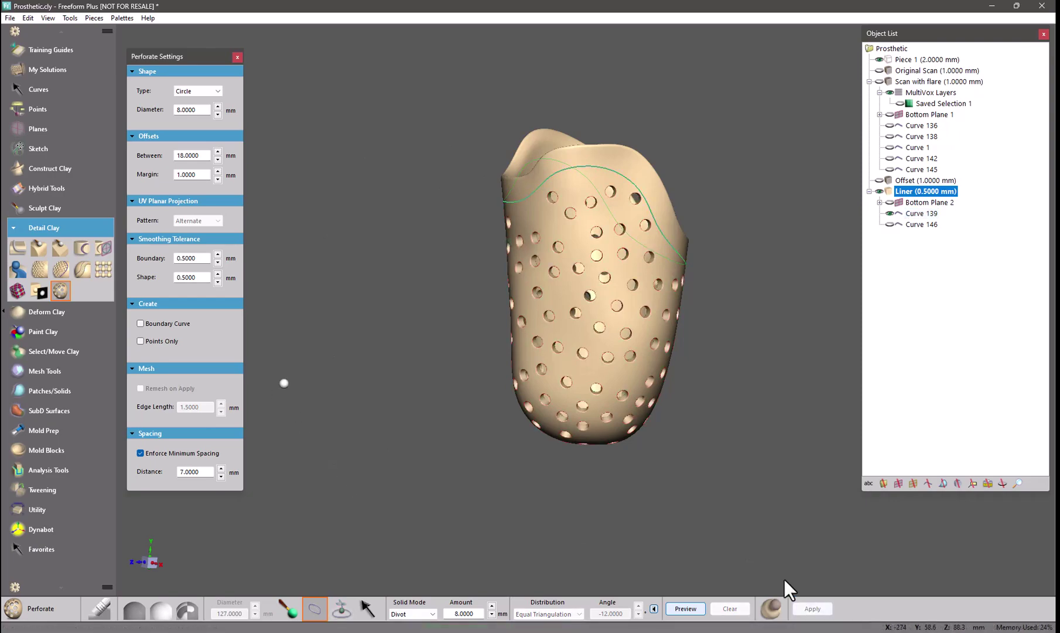
# - Inspect the liner's holes inside and out, and undo the perforation
pyautogui.press('space')
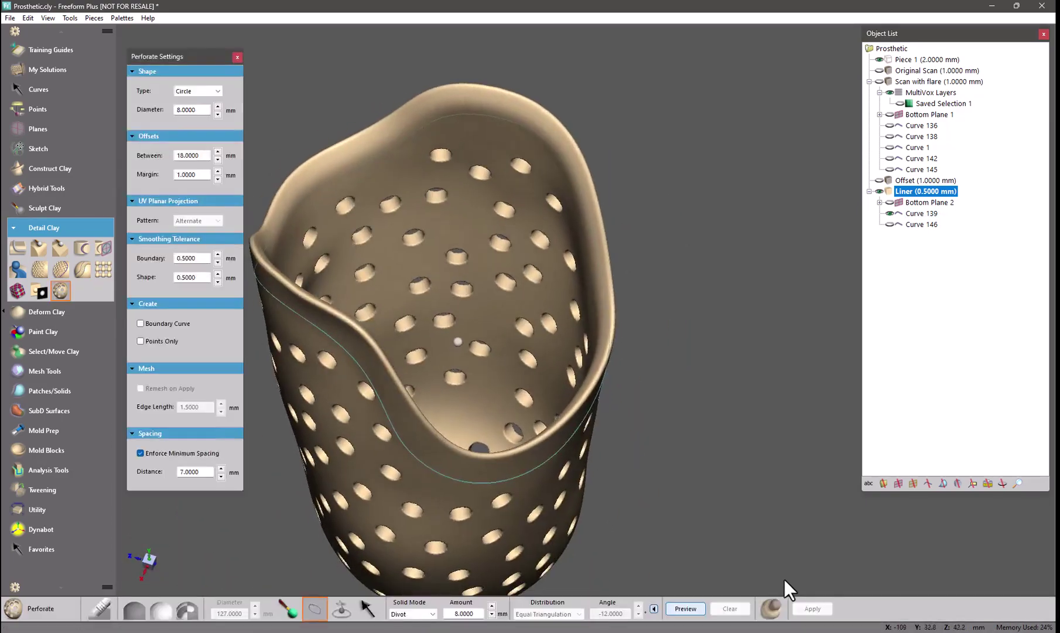
pyautogui.press('Escape')
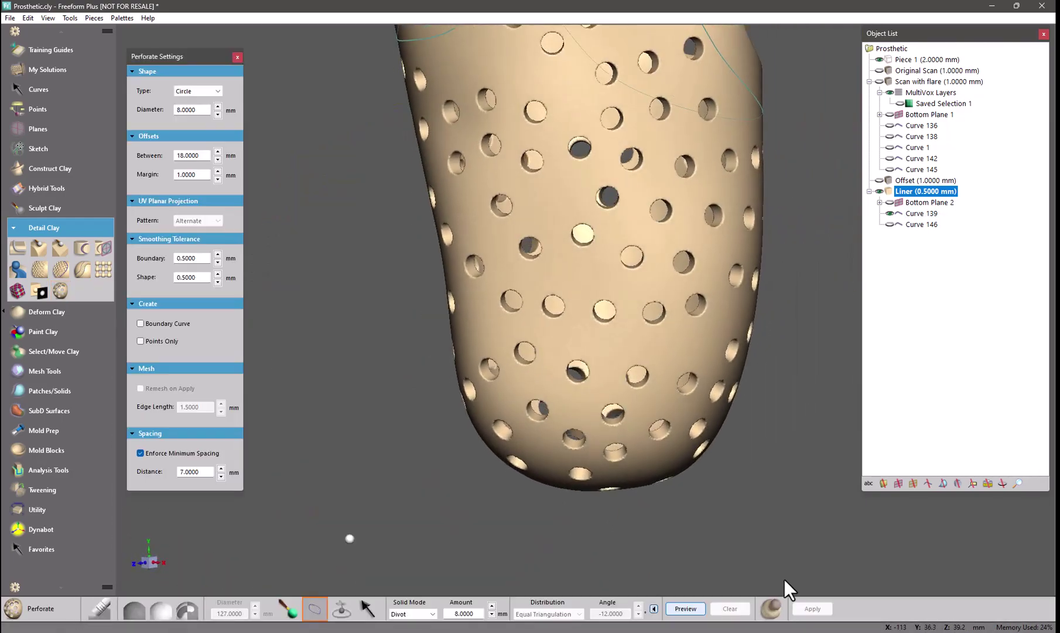
pyautogui.press('Escape')
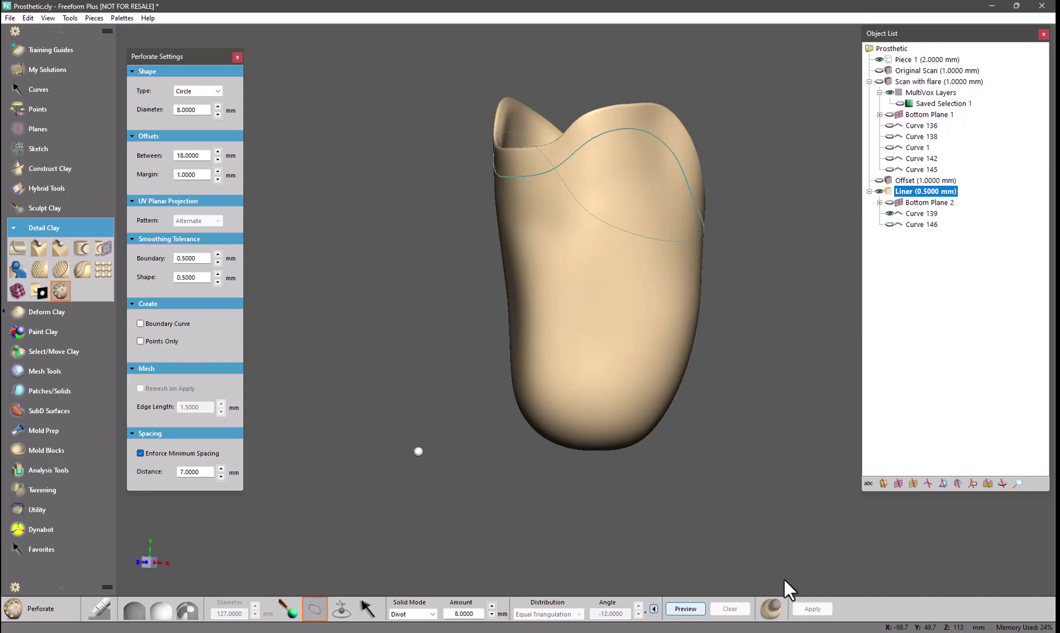
# - Show Curve 146 at the liner's closed end and select it with the upper Curve 139 as the perforation boundaries
pyautogui.click(890, 223)
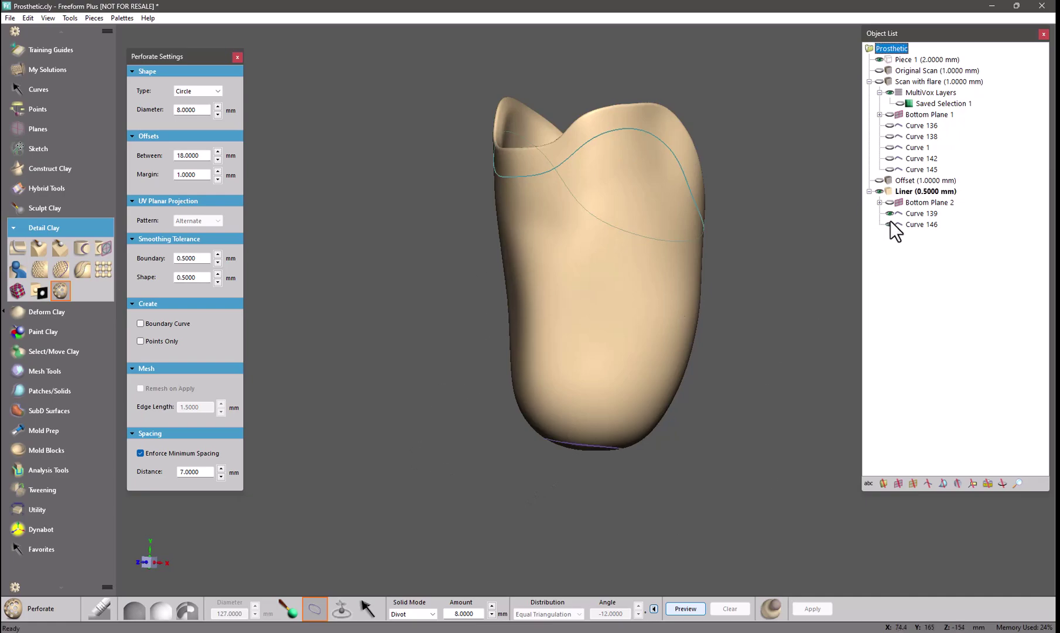
pyautogui.press('space')
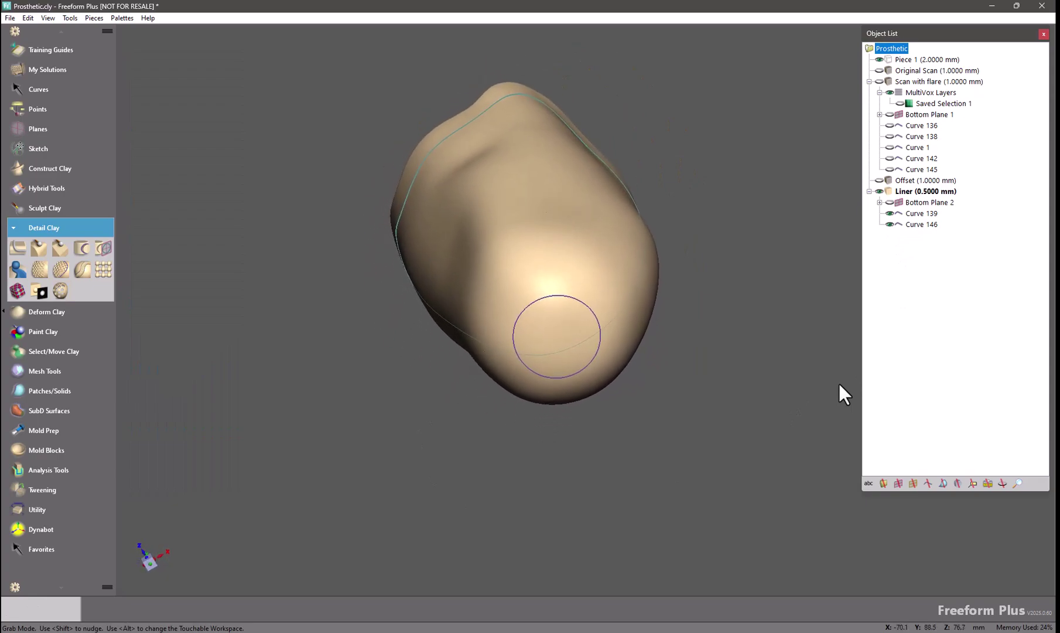
pyautogui.press('space')
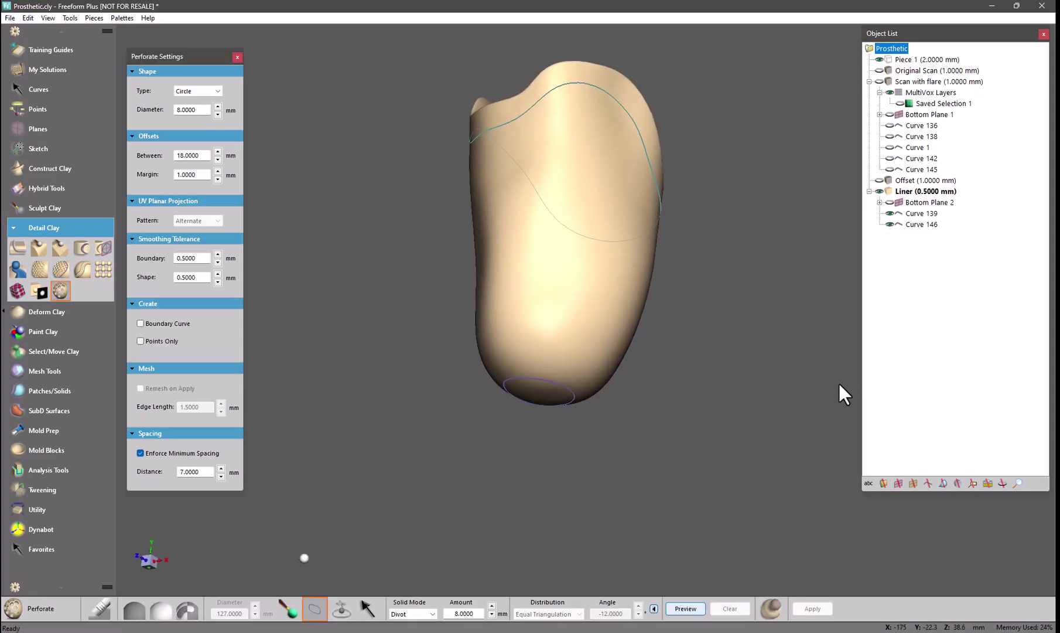
pyautogui.click(526, 377)
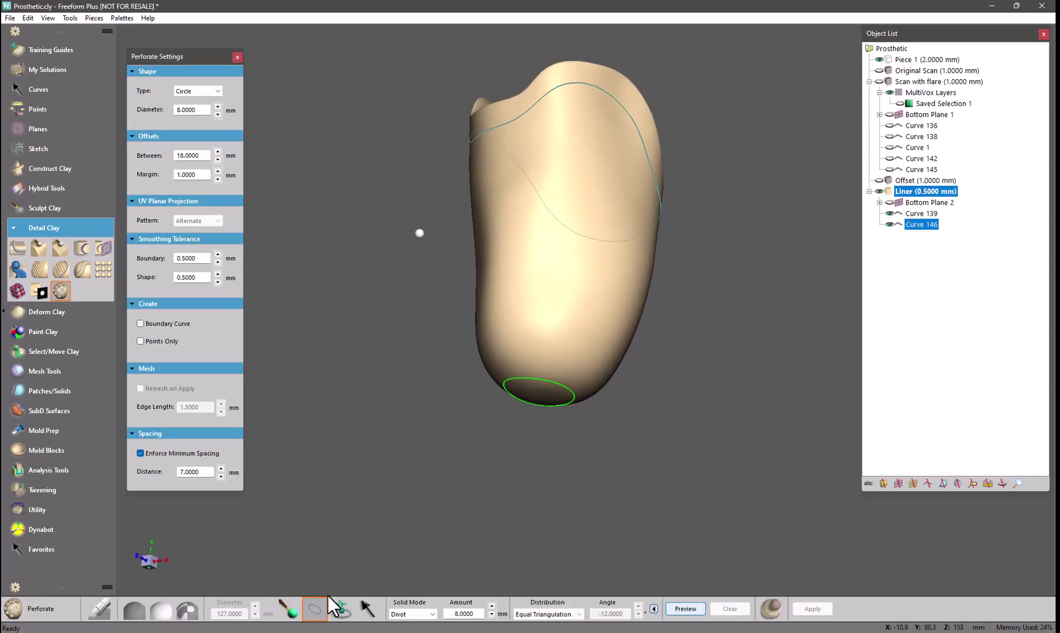
pyautogui.click(491, 134)
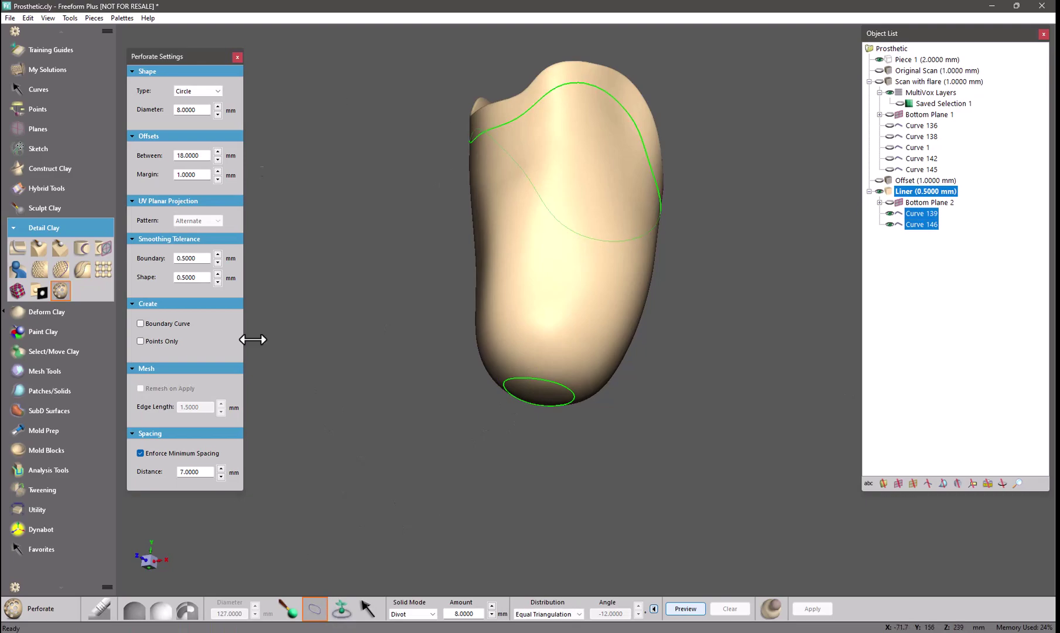
# - Place a seed point on the liner wall between the two boundary curves and preview the hole pattern
pyautogui.click(341, 610)
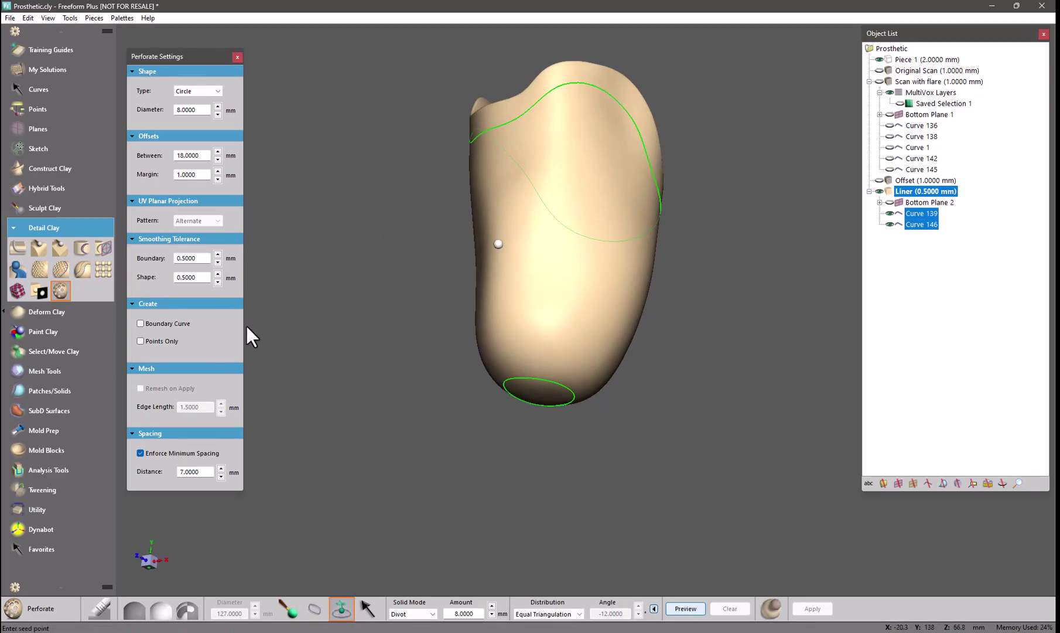
pyautogui.click(497, 247)
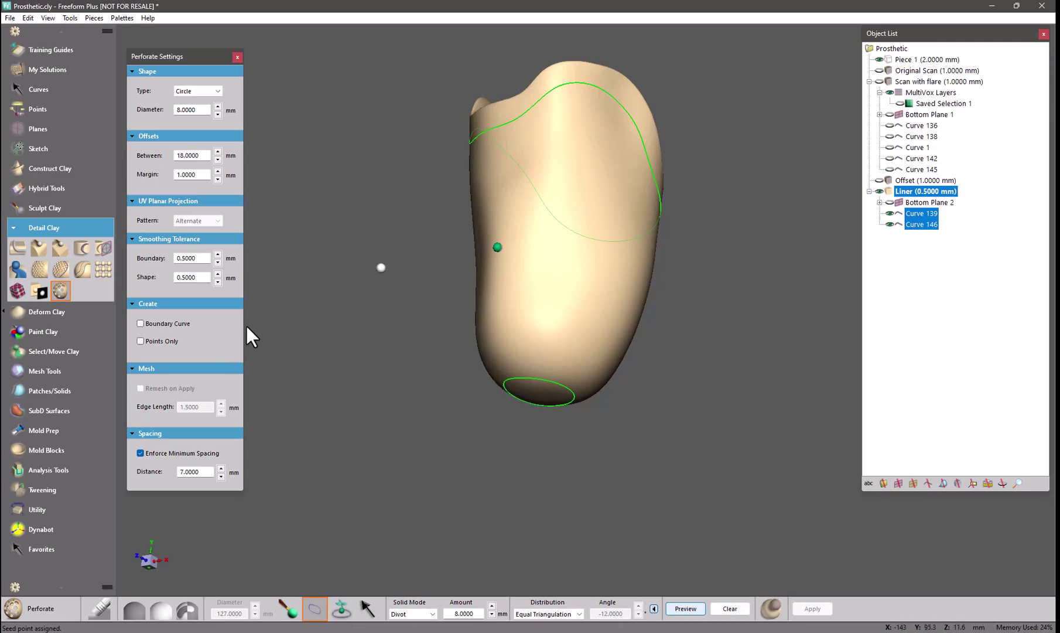
pyautogui.click(690, 610)
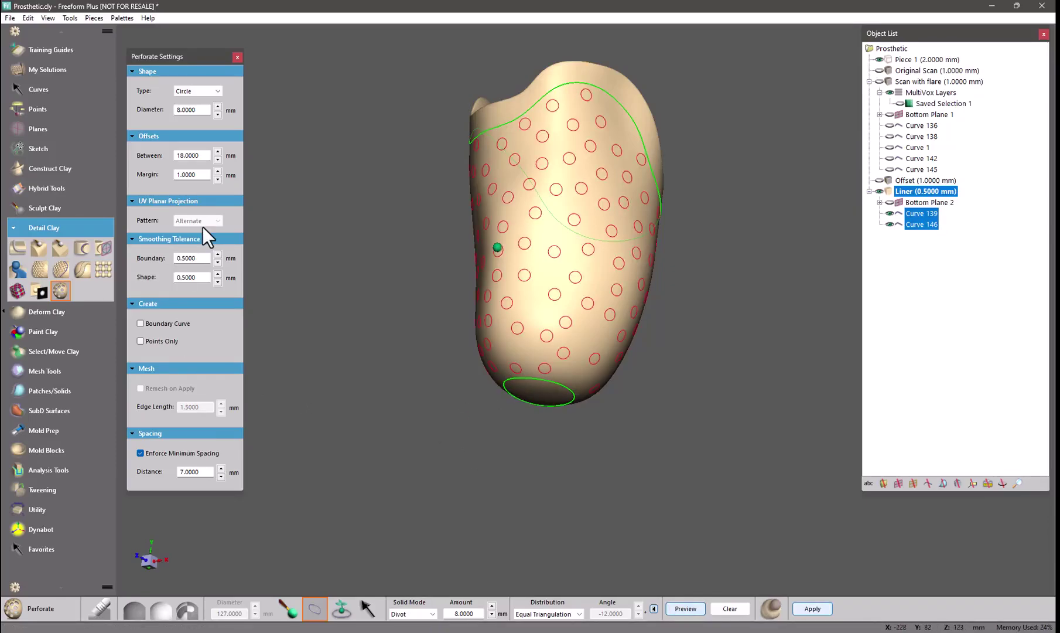
# - Set the margin offset to 3 mm and refresh the hole preview
pyautogui.doubleClick(197, 174)
pyautogui.write('3')
pyautogui.press('Return')
pyautogui.click(686, 609)
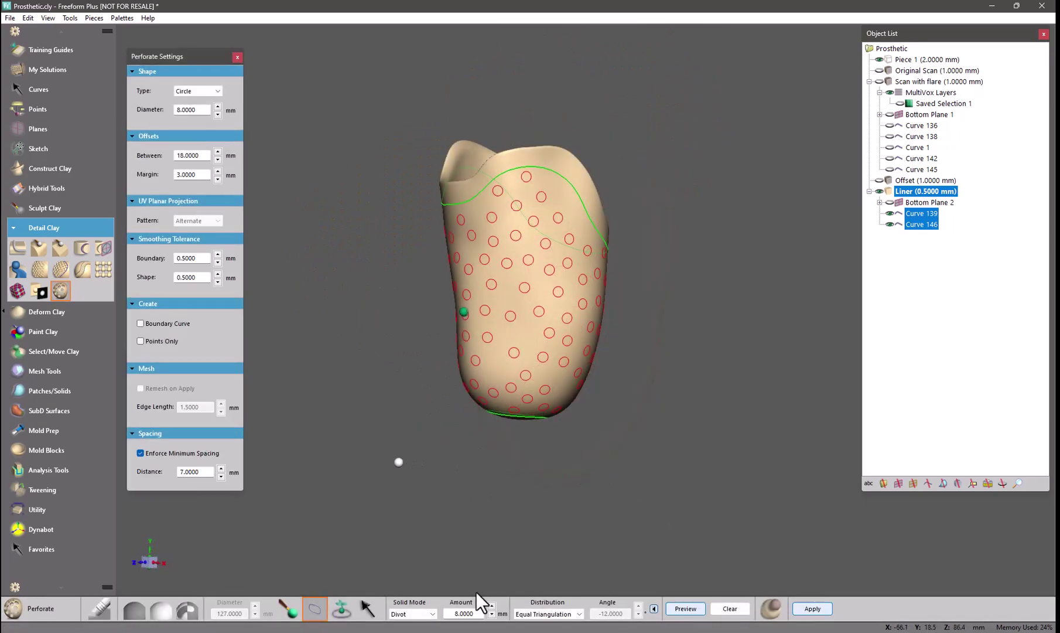
# - Clear the hole preview and switch the distribution to UV Projection
pyautogui.click(730, 608)
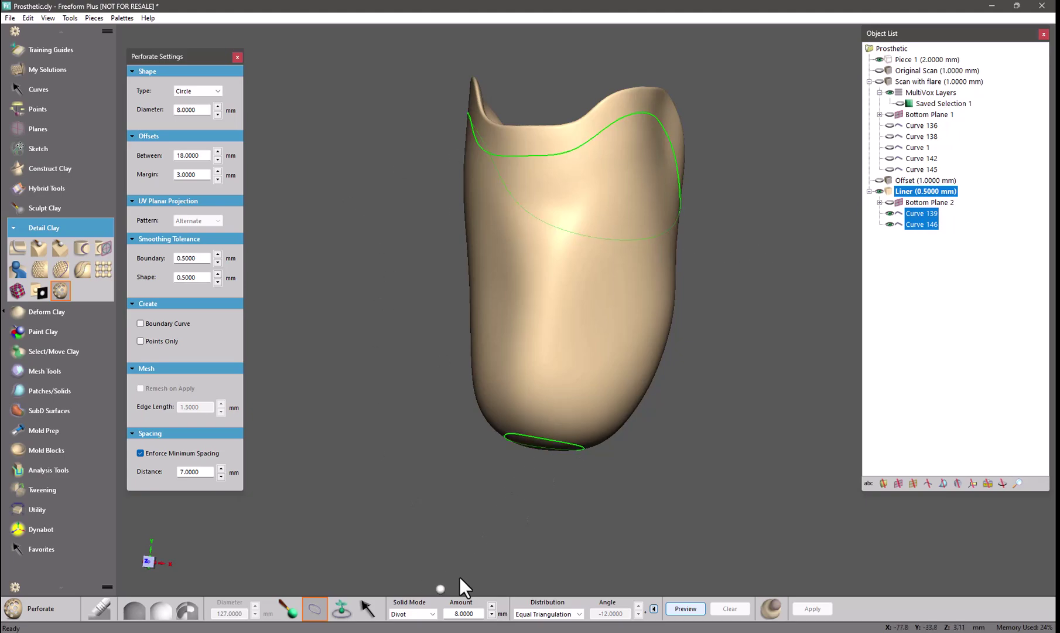
pyautogui.click(545, 614)
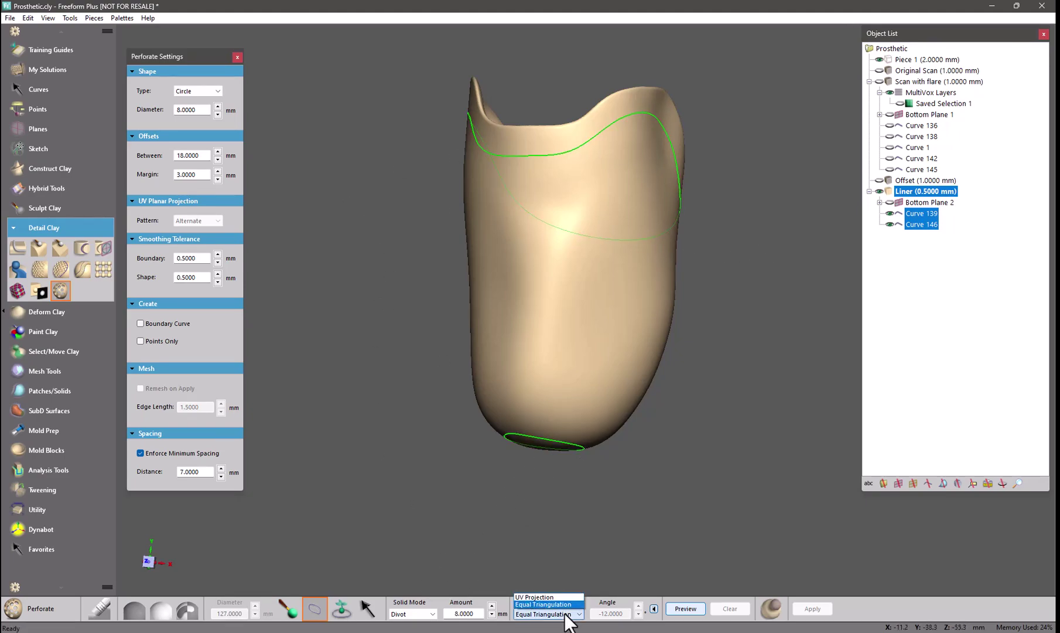
pyautogui.click(539, 598)
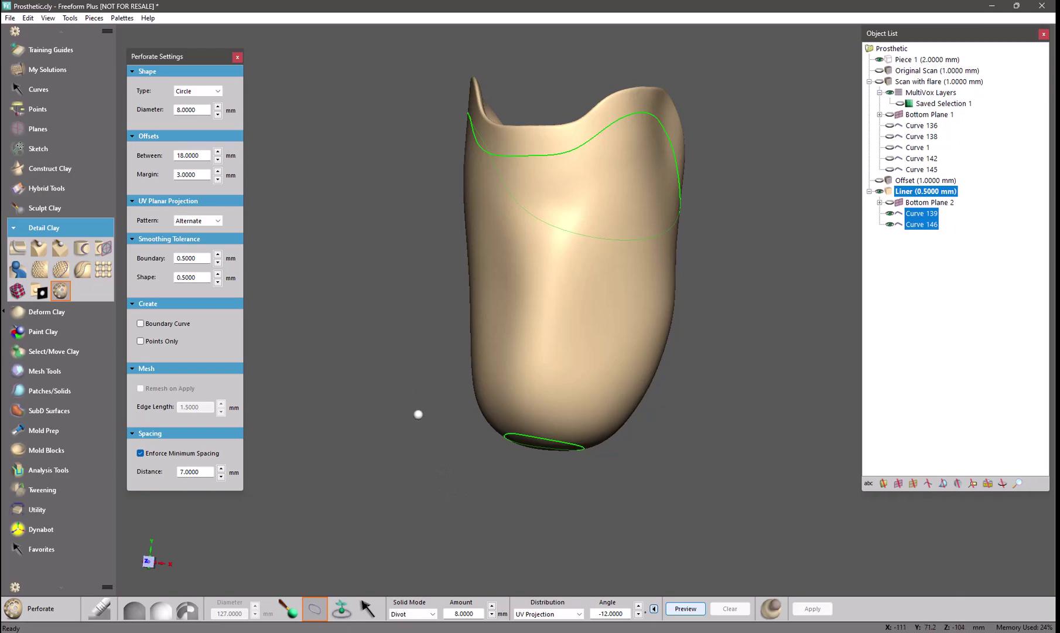
# - Draw a closed elongated curve about 402 mm long on the liner's side wall, between the upper curve and the closed end
pyautogui.press('d')
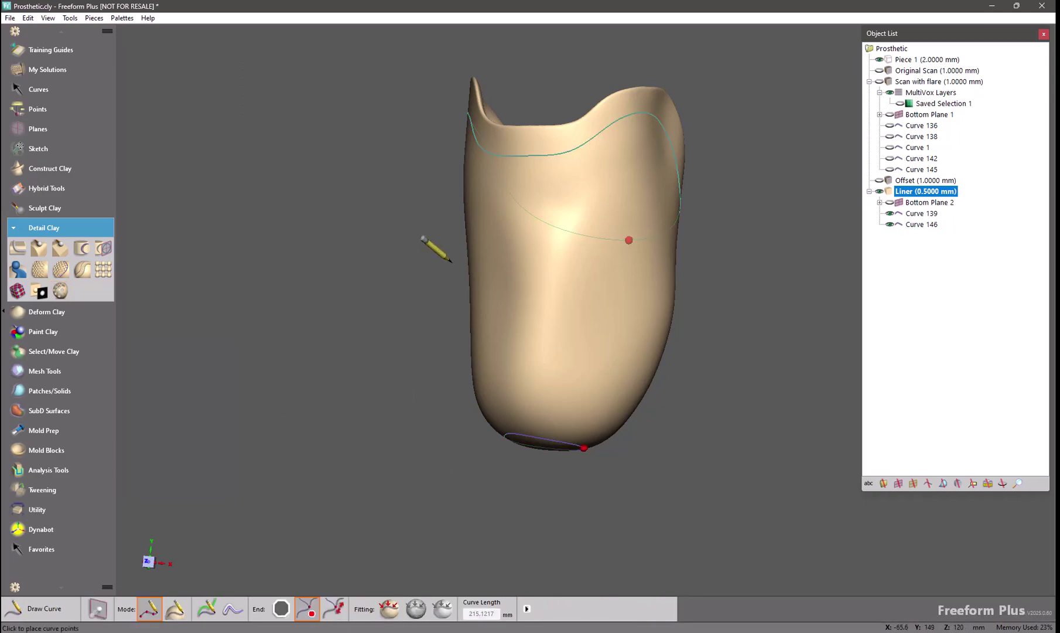
pyautogui.moveTo(456, 261); pyautogui.dragTo(468, 162, button='middle')
pyautogui.moveTo(459, 212); pyautogui.dragTo(545, 90, button='middle')
pyautogui.click(560, 146)
pyautogui.click(529, 118)
pyautogui.moveTo(493, 130); pyautogui.dragTo(625, 85, button='middle')
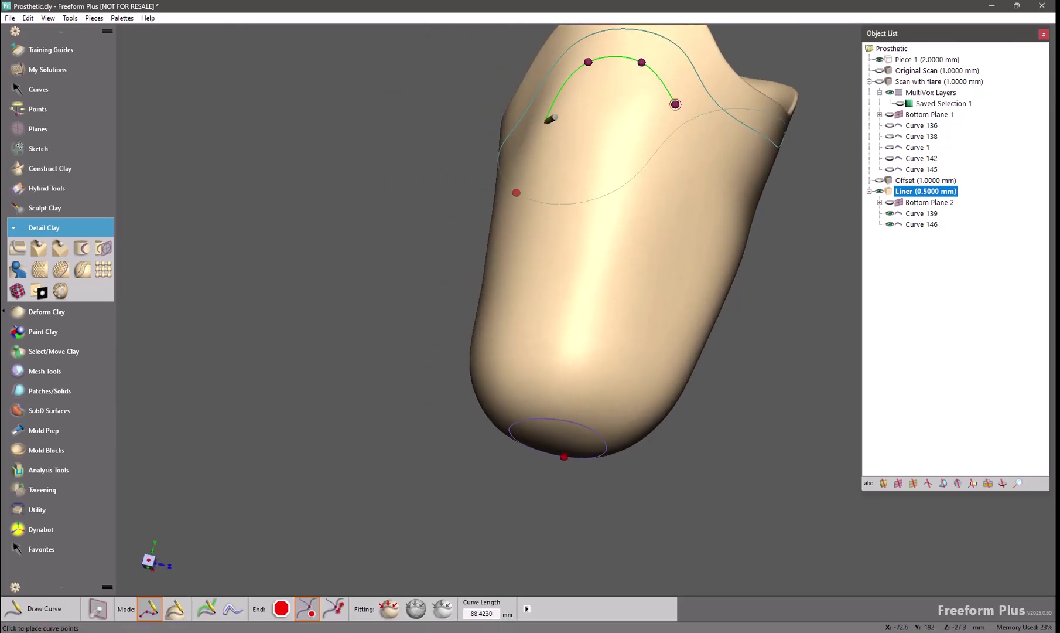
pyautogui.click(545, 123)
pyautogui.click(523, 251)
pyautogui.click(509, 348)
pyautogui.click(526, 379)
pyautogui.click(603, 396)
pyautogui.click(648, 268)
pyautogui.click(665, 182)
pyautogui.click(675, 105)
pyautogui.moveTo(457, 257)
pyautogui.mouseDown(button='middle')
pyautogui.moveTo(530, 229)
pyautogui.moveTo(478, 273)
pyautogui.moveTo(498, 270)
pyautogui.mouseUp(button='middle')
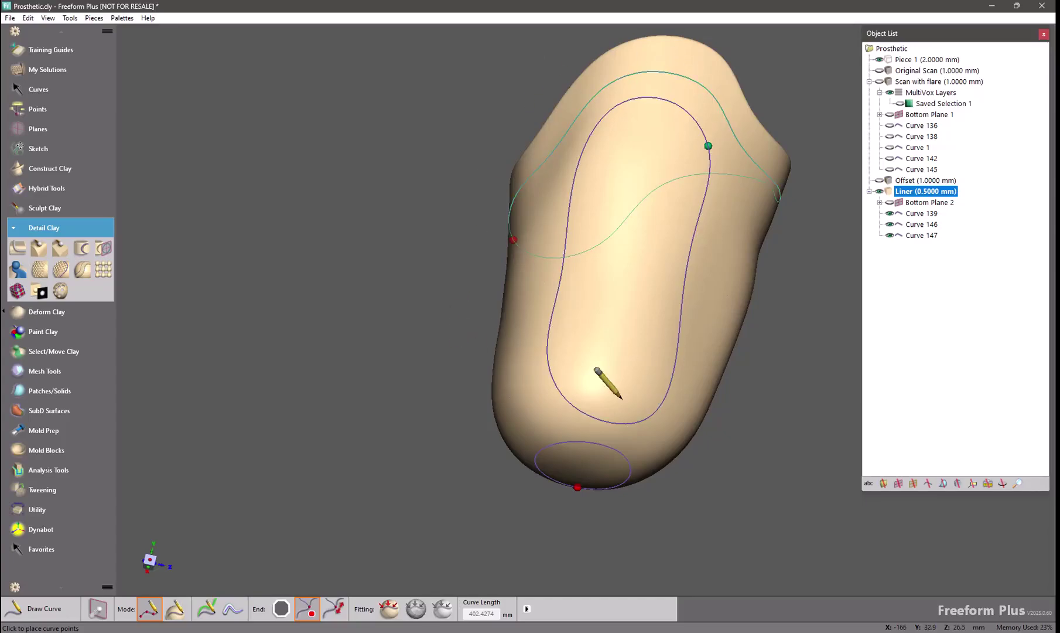
pyautogui.moveTo(459, 321)
pyautogui.mouseDown(button='middle')
pyautogui.moveTo(472, 293)
pyautogui.moveTo(470, 330)
pyautogui.mouseUp(button='middle')
# - Select the elongated side curve as the Perforate boundary and preview its holes with Equal Triangulation distribution
pyautogui.click(60, 289)
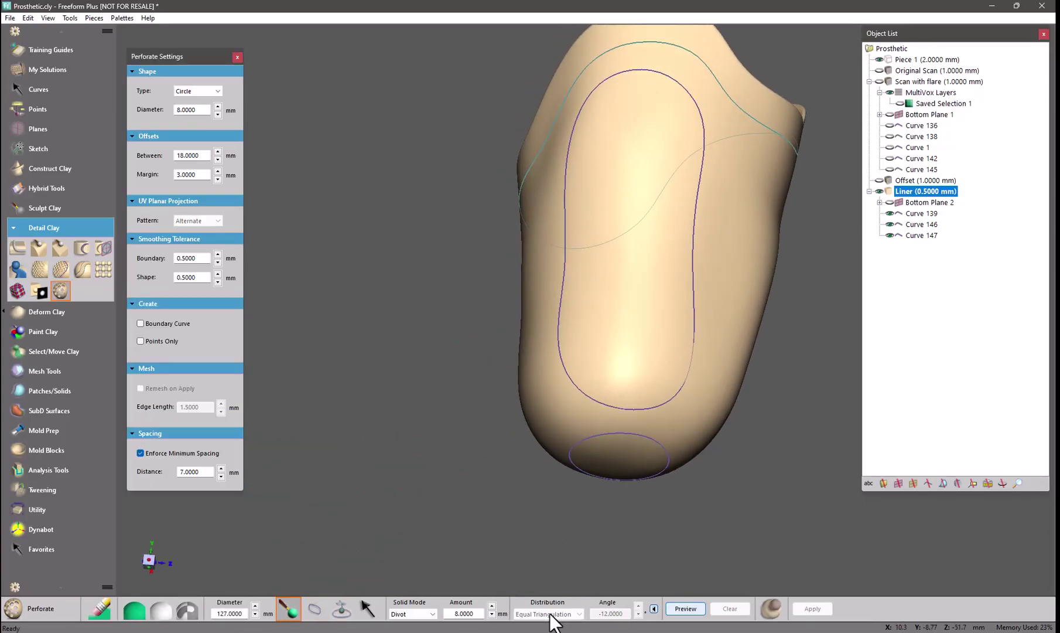
pyautogui.click(315, 610)
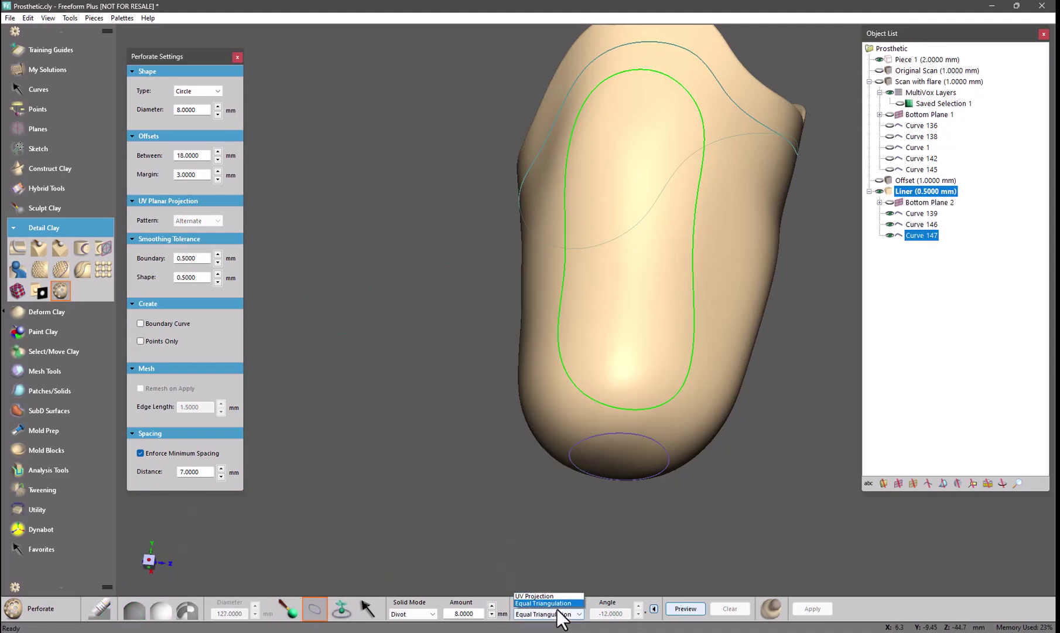
pyautogui.click(543, 604)
pyautogui.click(686, 608)
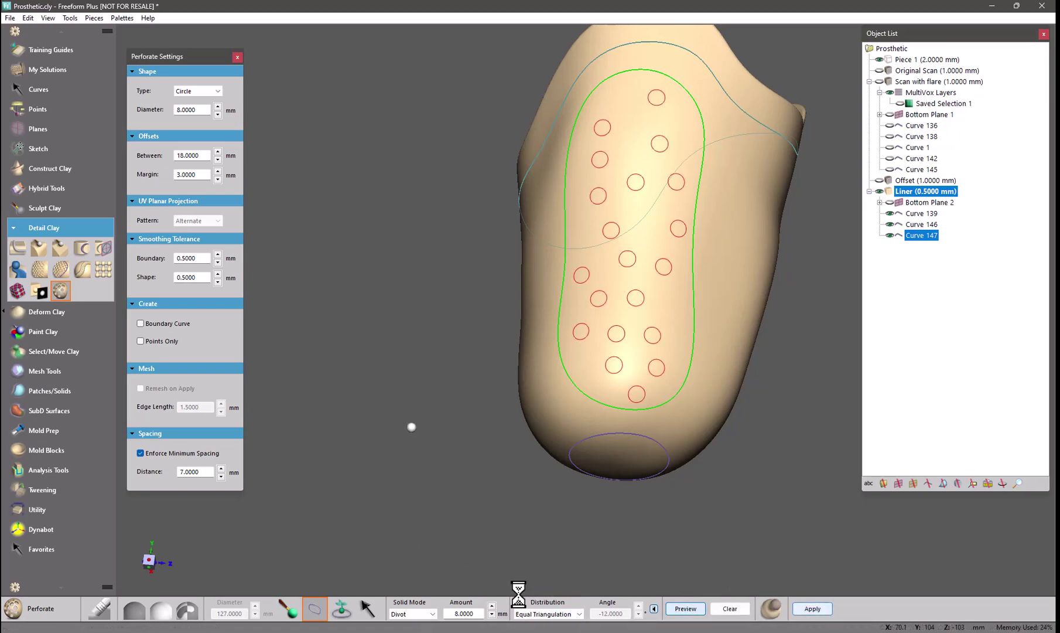
# - Switch the distribution to UV Projection and preview the holes inside the side curve
pyautogui.click(561, 613)
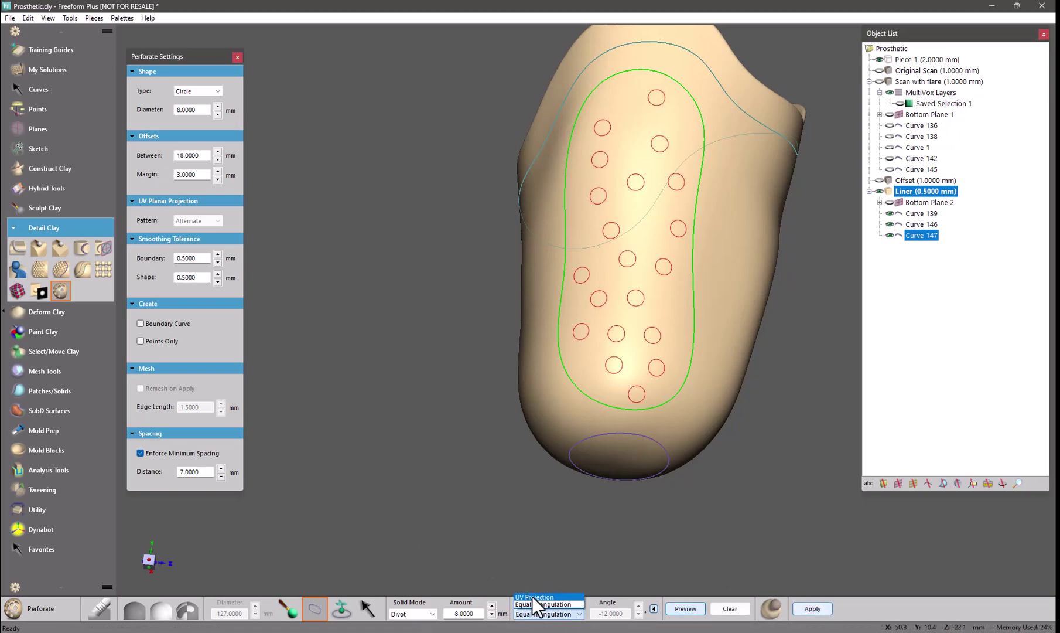
pyautogui.click(532, 596)
pyautogui.click(685, 608)
pyautogui.press('Return')
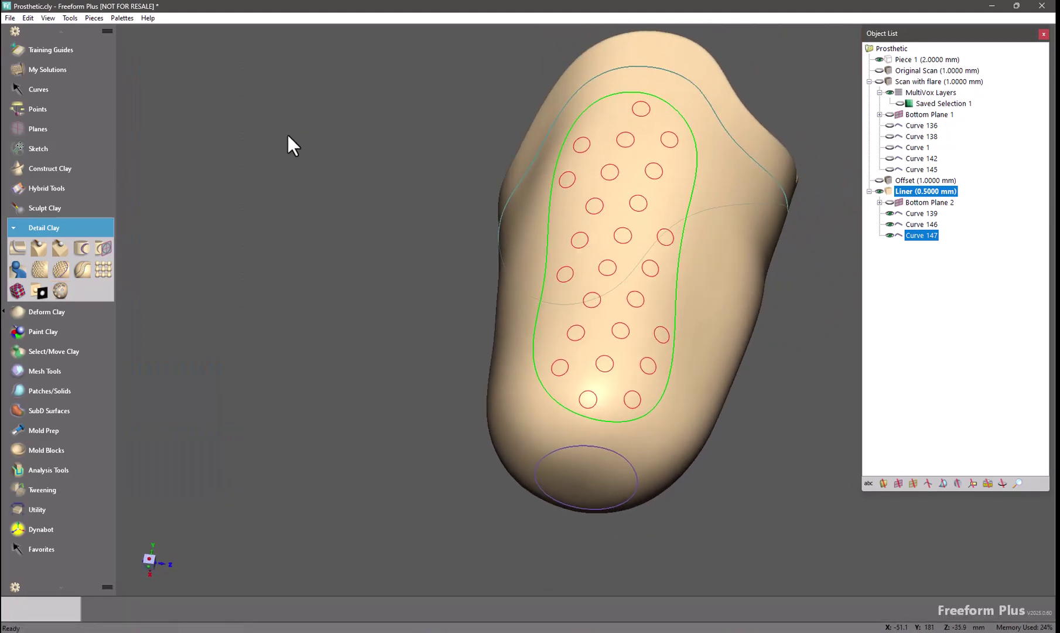
# - Set the UV pattern to Regular with a 6 mm hole diameter and 14 mm between offset, and refresh the preview
pyautogui.click(183, 221)
pyautogui.click(190, 230)
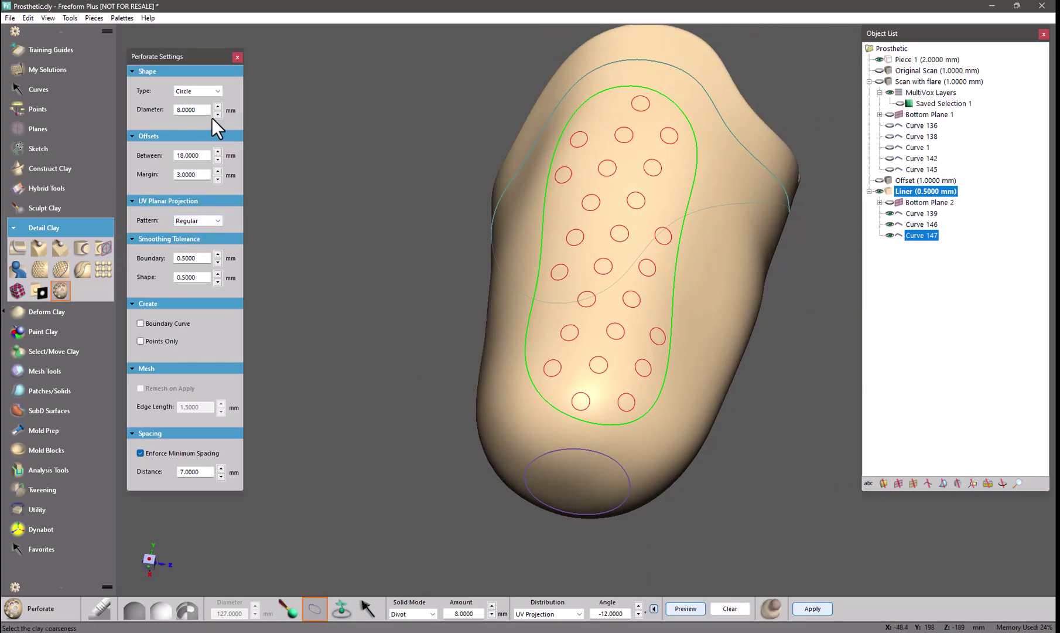
pyautogui.click(217, 160)
pyautogui.click(680, 609)
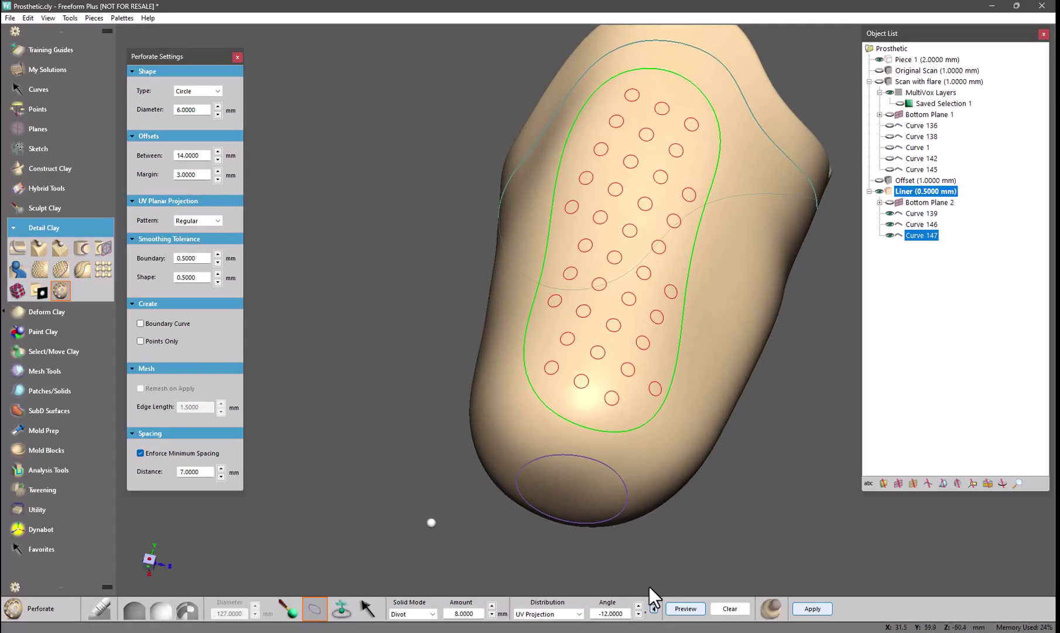
# - Set the hole pattern's angle to 0 and refresh the preview
pyautogui.moveTo(593, 612); pyautogui.dragTo(634, 613)
pyautogui.write('0')
pyautogui.press('Return')
pyautogui.click(680, 609)
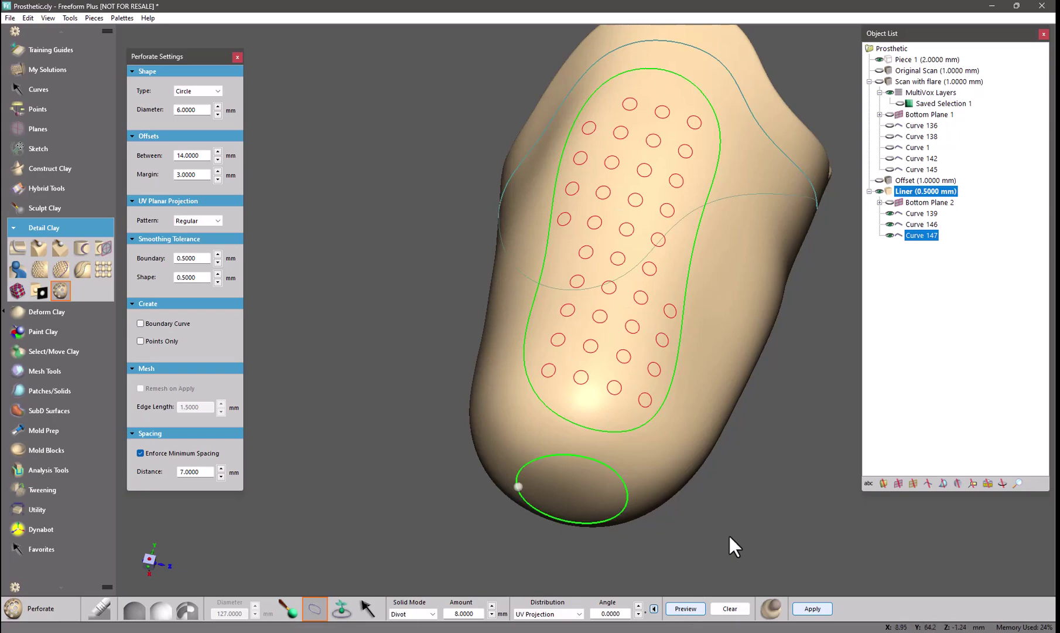
# - Change the UV Planar Projection pattern to Alternate and preview the holes
pyautogui.click(198, 220)
pyautogui.click(175, 238)
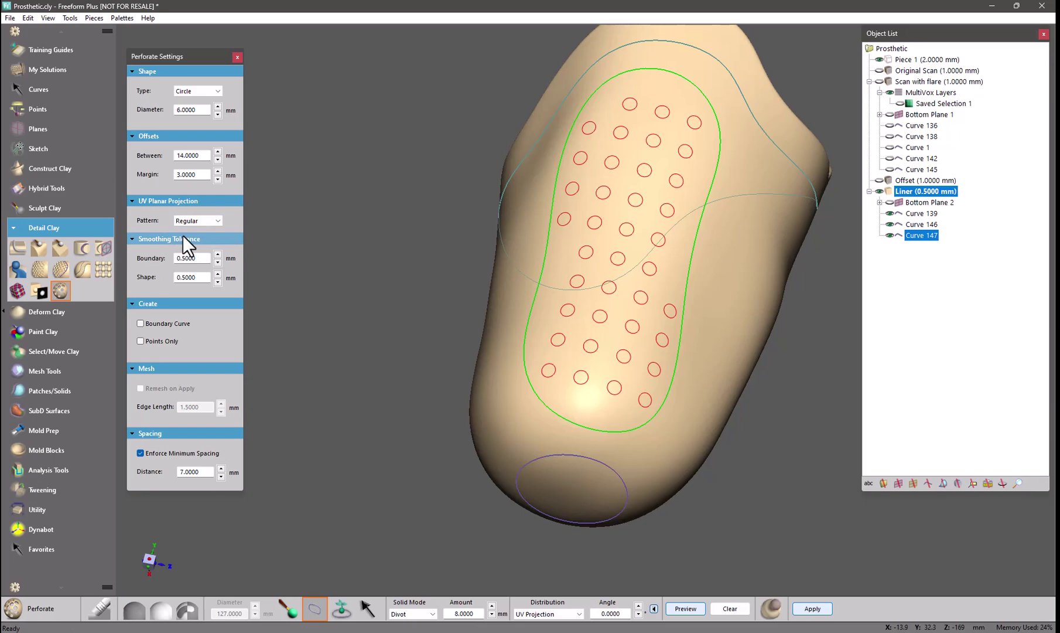
pyautogui.click(701, 612)
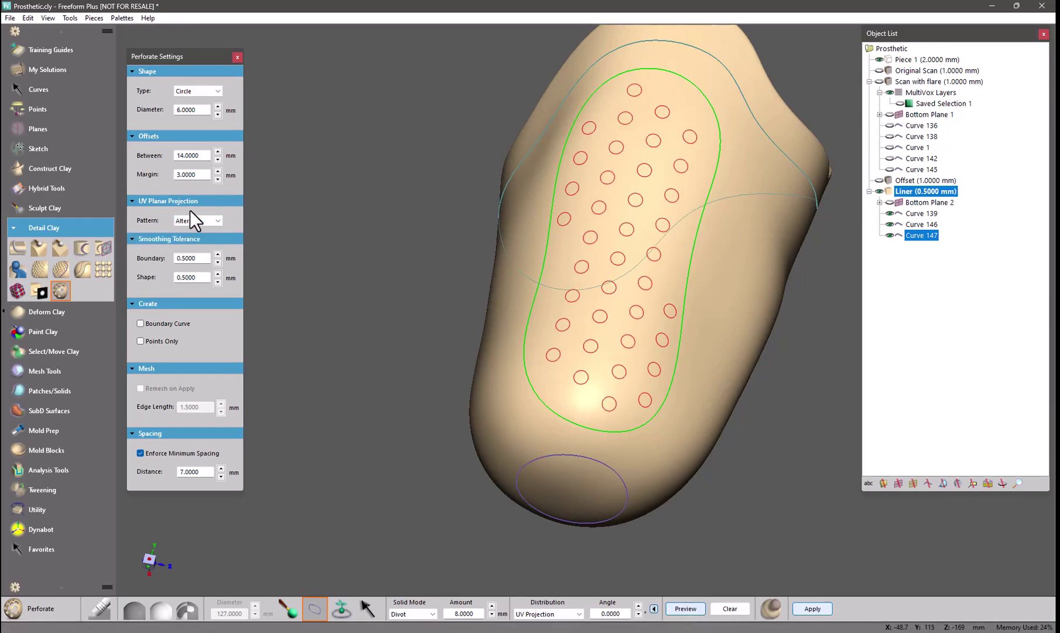
# - Change the UV Planar Projection pattern to Hexagonal, preview the holes and inspect them on the liner
pyautogui.click(194, 220)
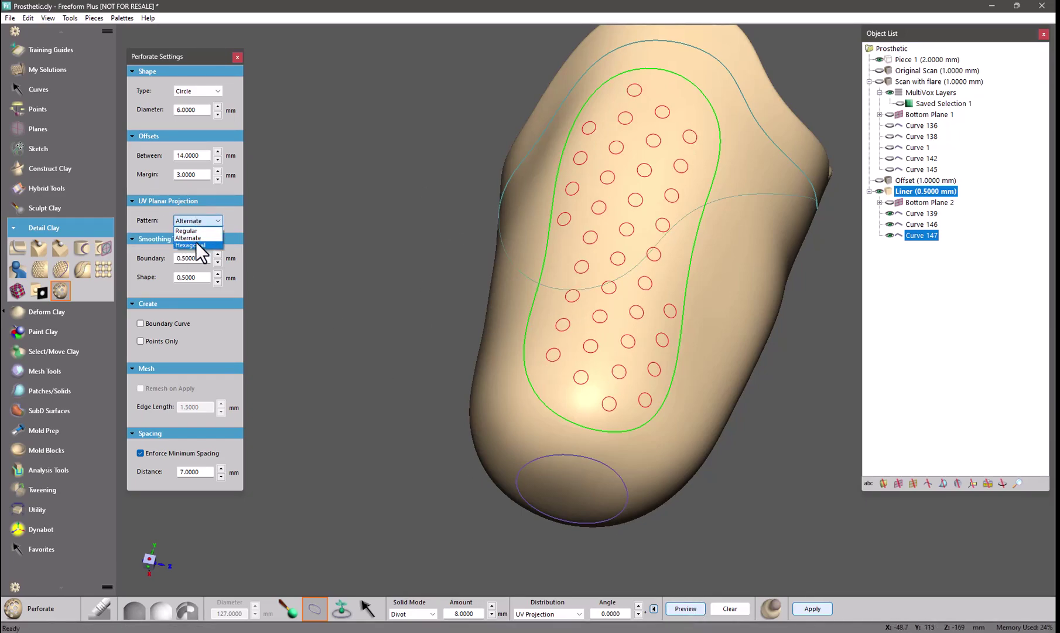
pyautogui.click(701, 613)
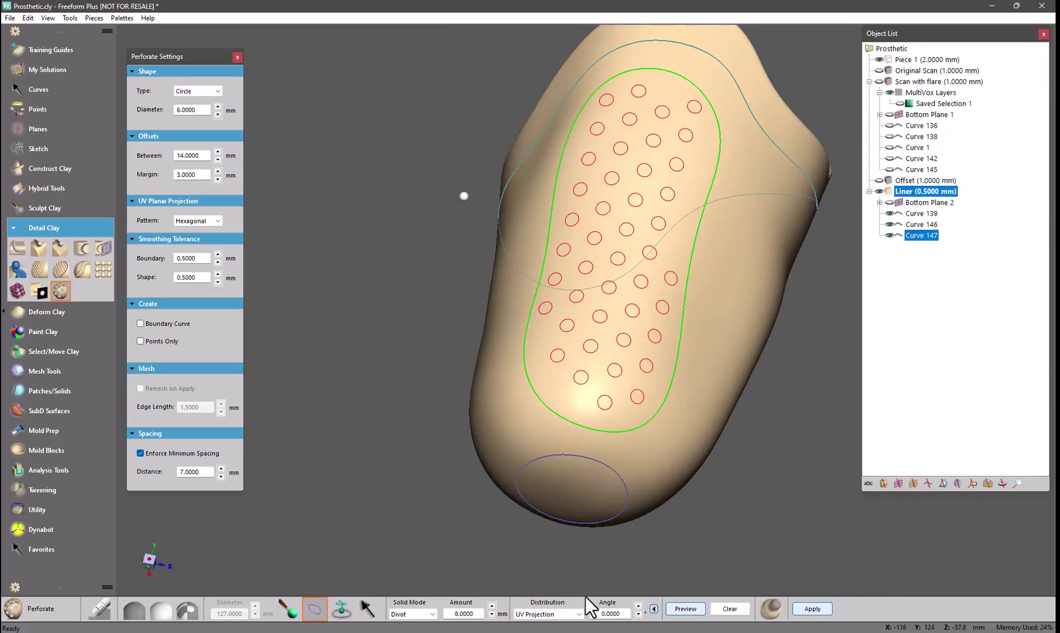
pyautogui.press('space')
pyautogui.press('space')
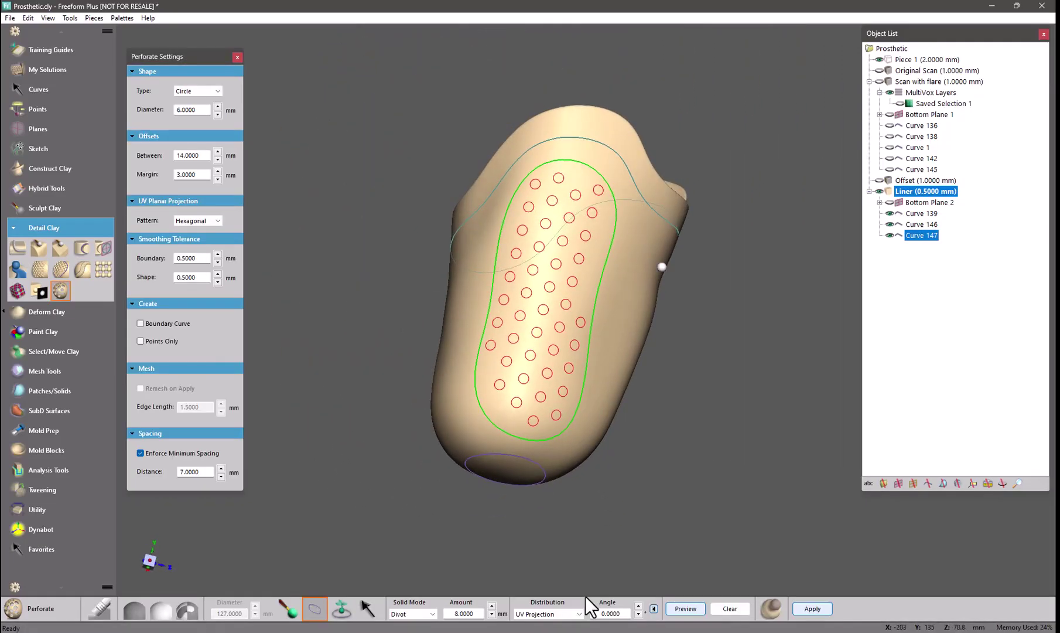
pyautogui.press('space')
pyautogui.press('space')
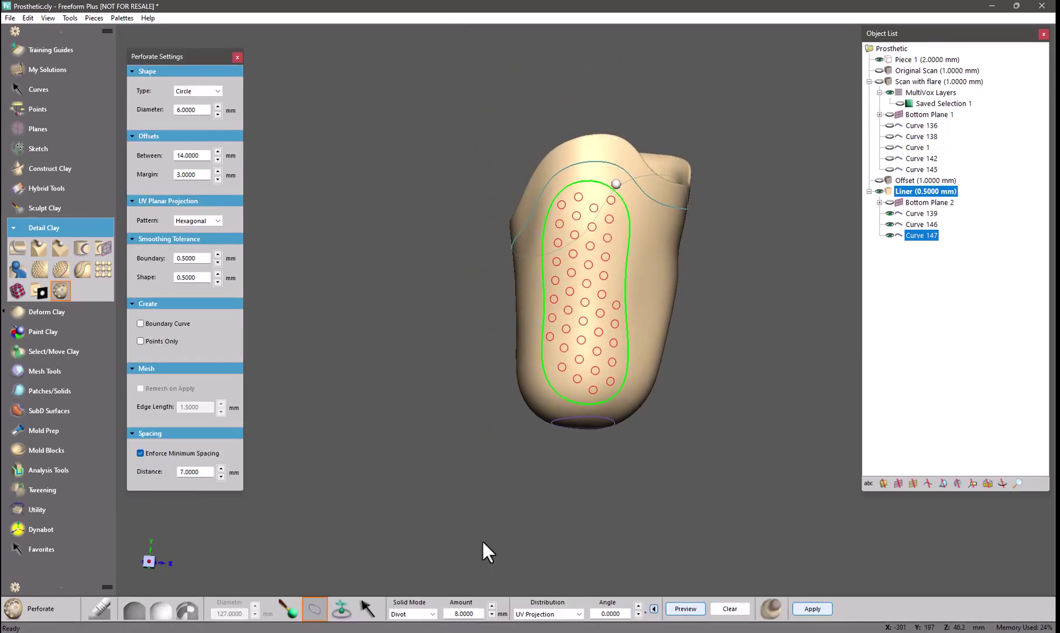
pyautogui.press('space')
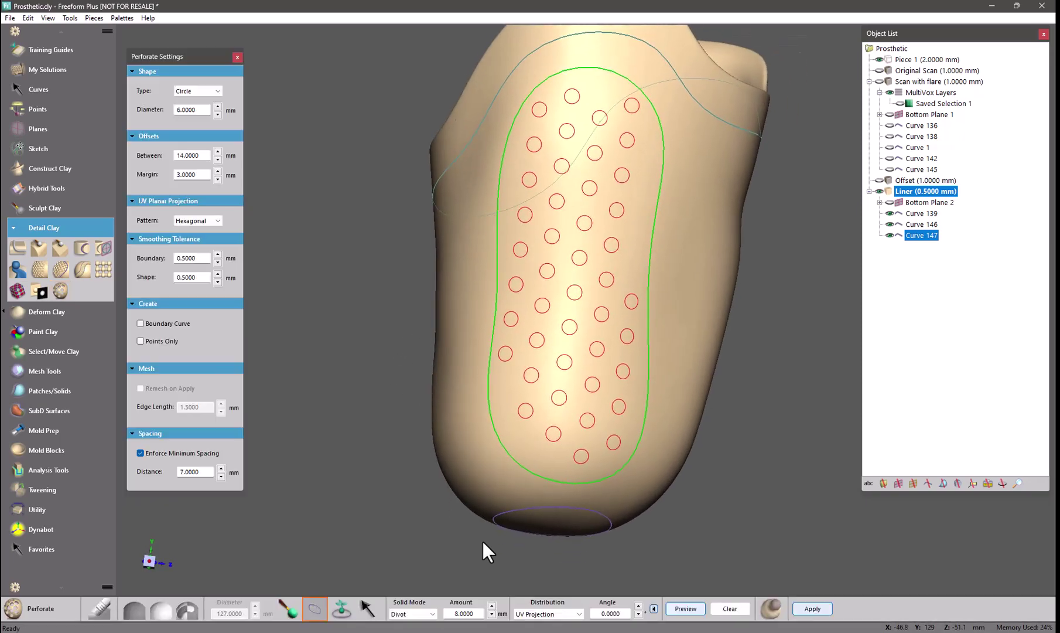
# - Draw an open curve about 173 mm long on the liner wall, from inside the closed-end circle up to the rim
pyautogui.press('space')
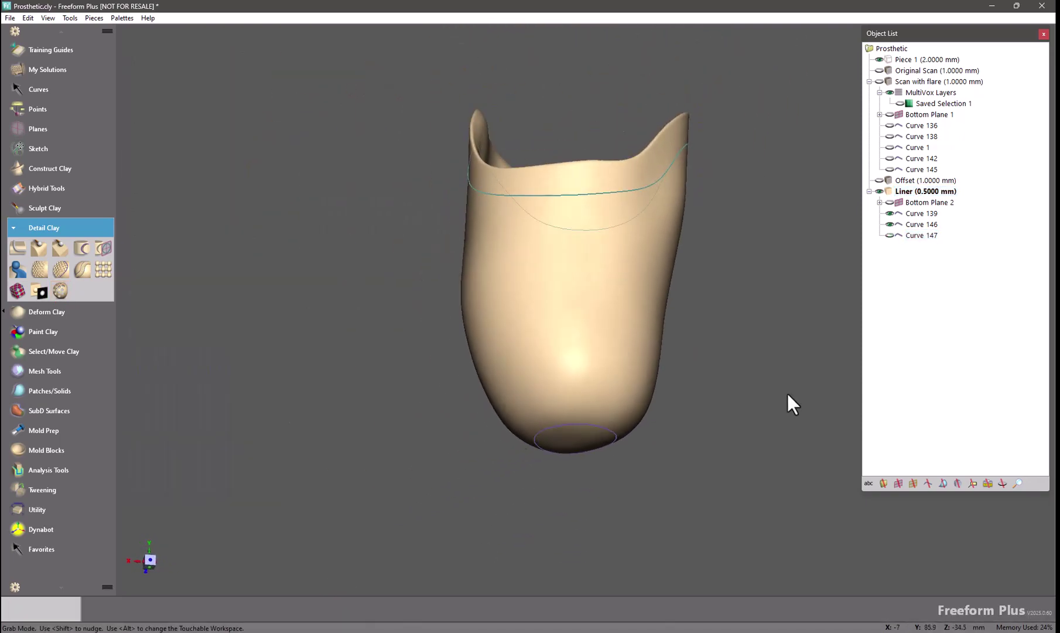
pyautogui.press('d')
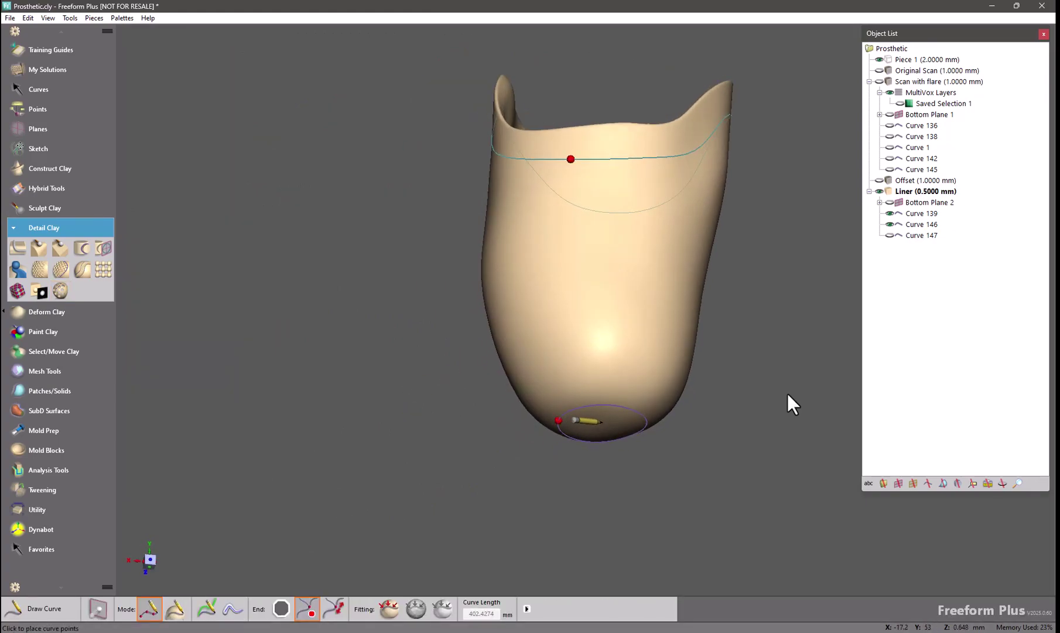
pyautogui.click(390, 612)
pyautogui.click(603, 347)
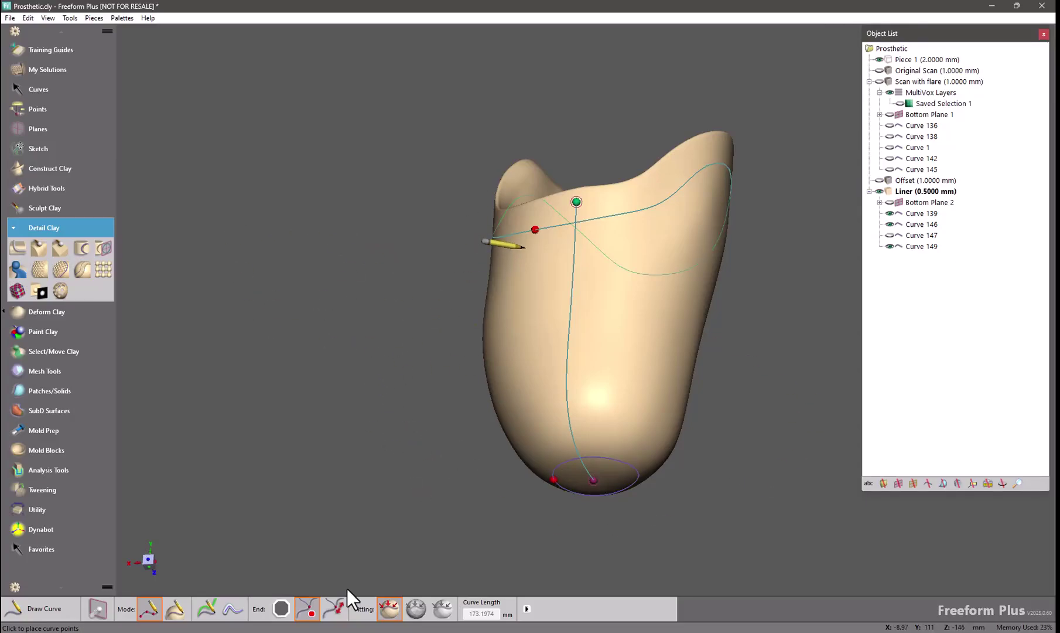
# - Set Curves 139, 146 and 149 as the Perforate boundaries with a seed point on the liner wall, and preview the holes
pyautogui.click(56, 290)
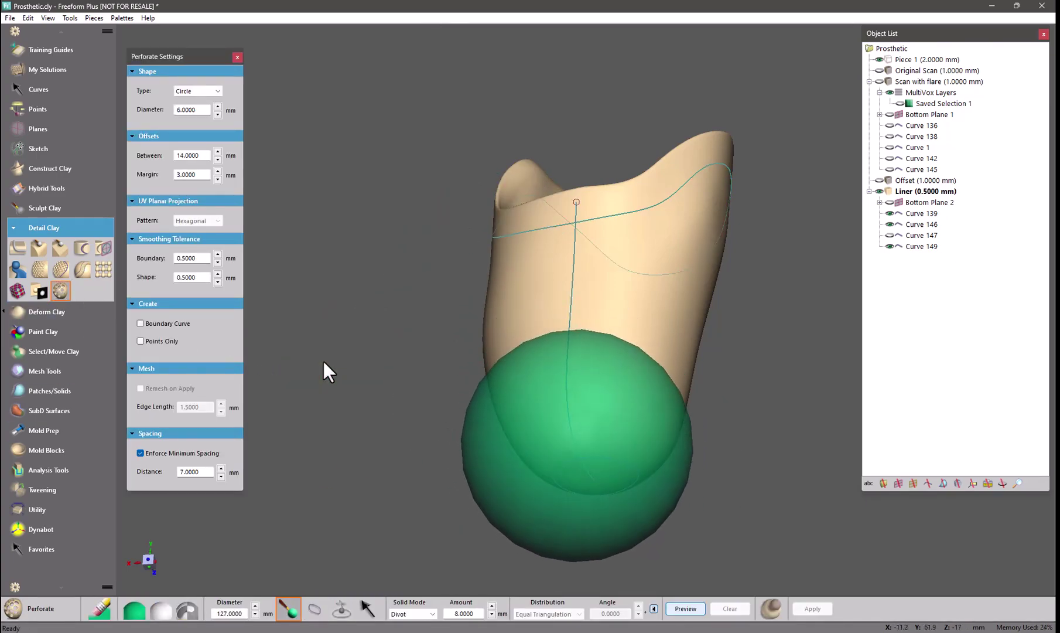
pyautogui.click(315, 609)
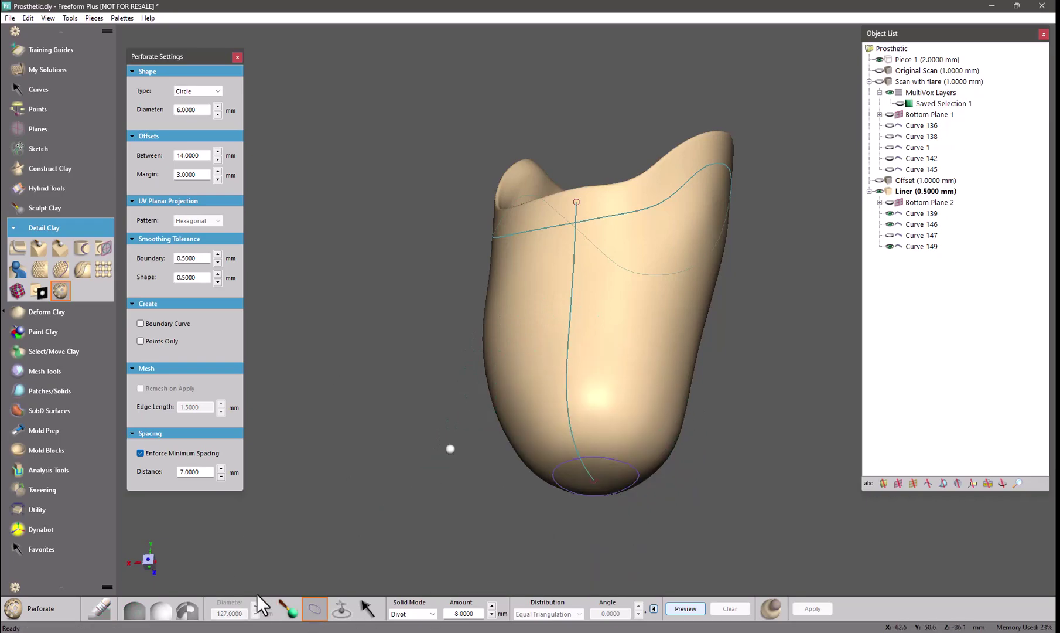
pyautogui.click(921, 214)
pyautogui.keyDown('ctrl'); pyautogui.click(922, 224); pyautogui.keyUp('ctrl')
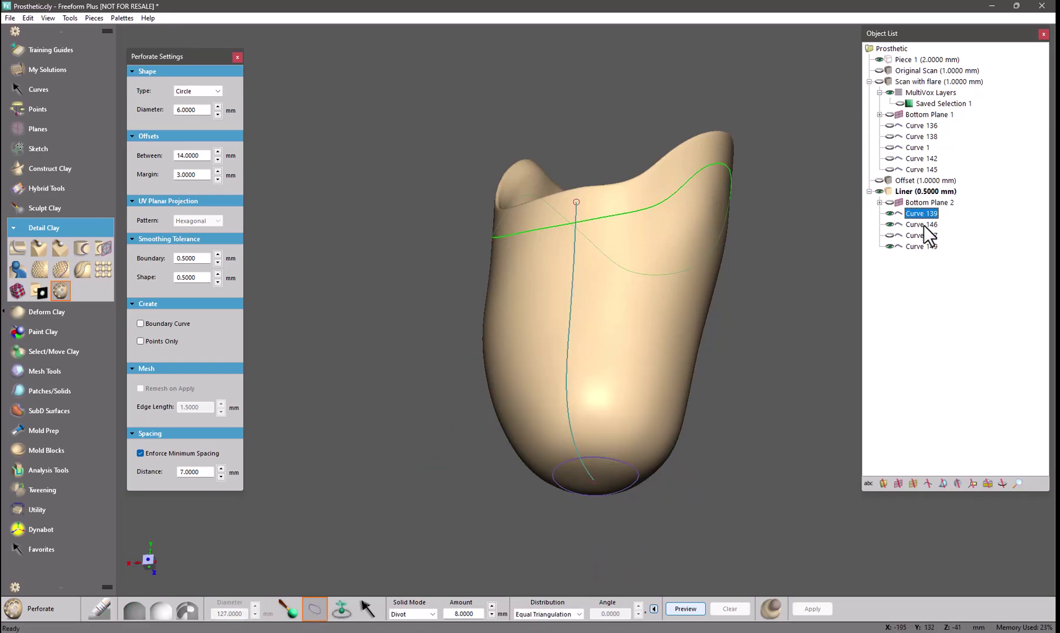
pyautogui.keyDown('ctrl'); pyautogui.click(922, 247); pyautogui.keyUp('ctrl')
pyautogui.click(615, 310)
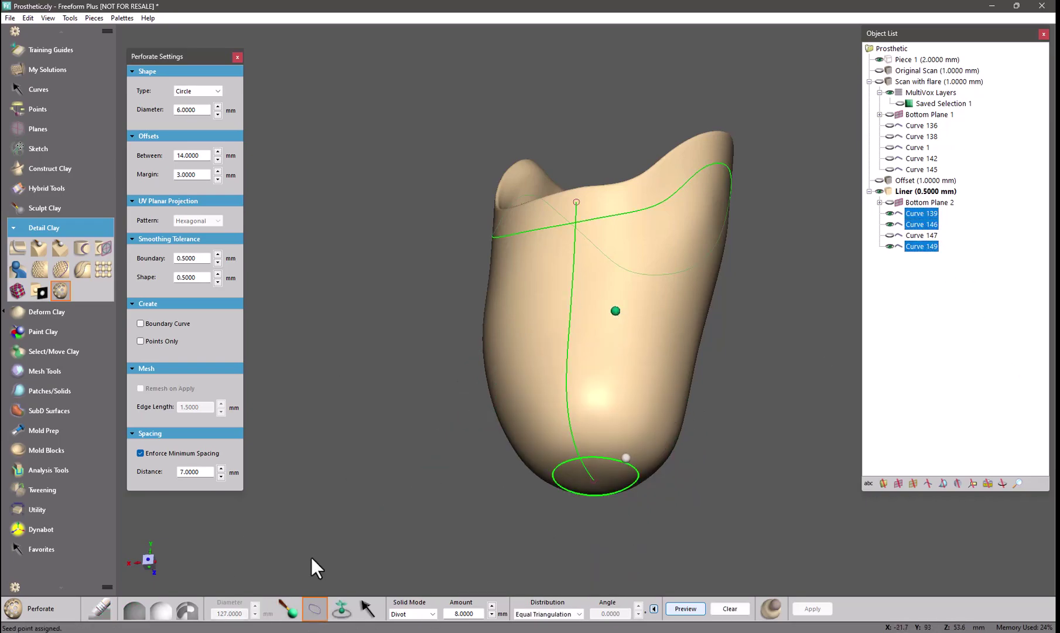
pyautogui.click(689, 611)
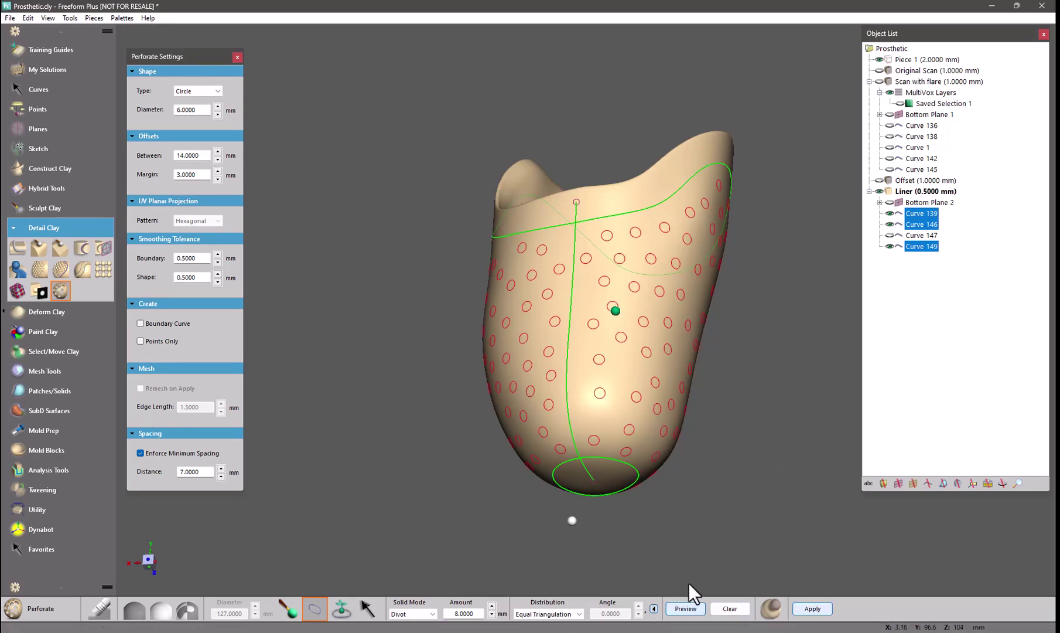
# - Change the hole distribution to UV Projection, preview it without enforced minimum spacing, and apply the perforation to the liner
pyautogui.click(561, 620)
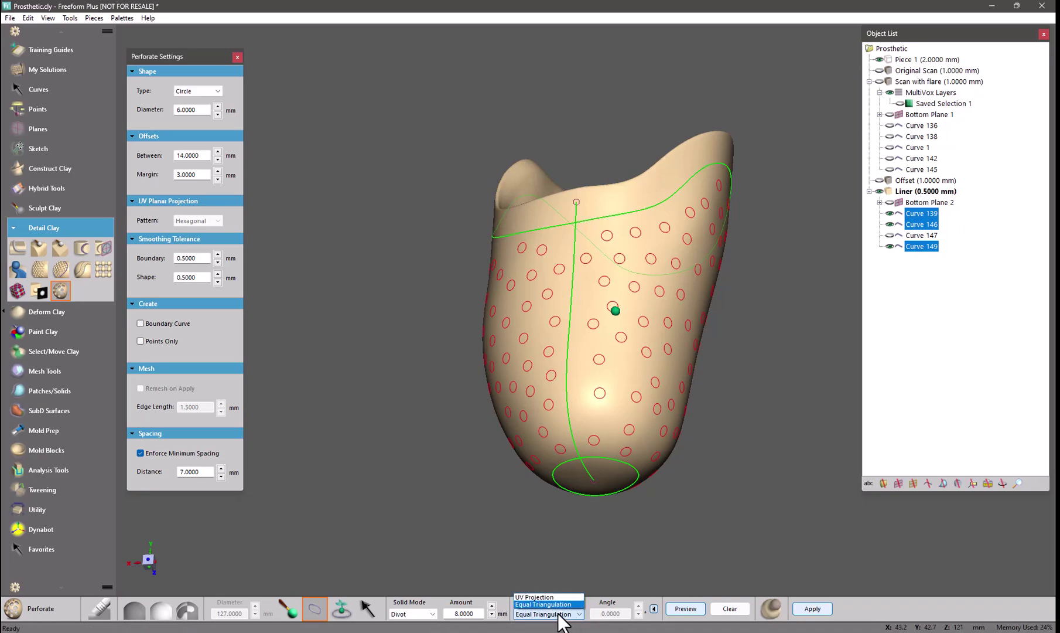
pyautogui.click(535, 597)
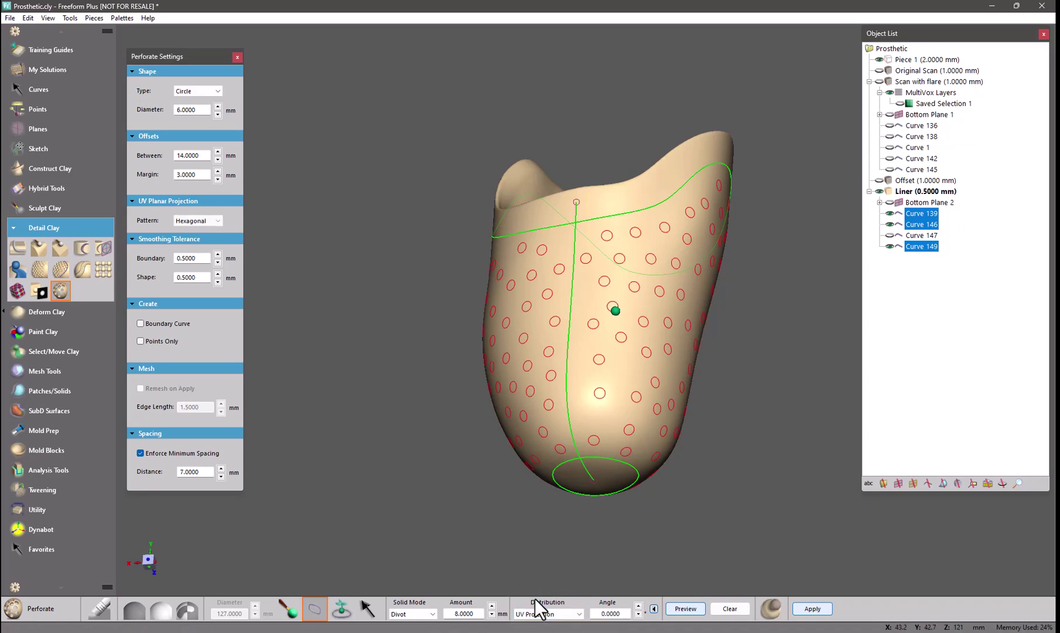
pyautogui.click(686, 612)
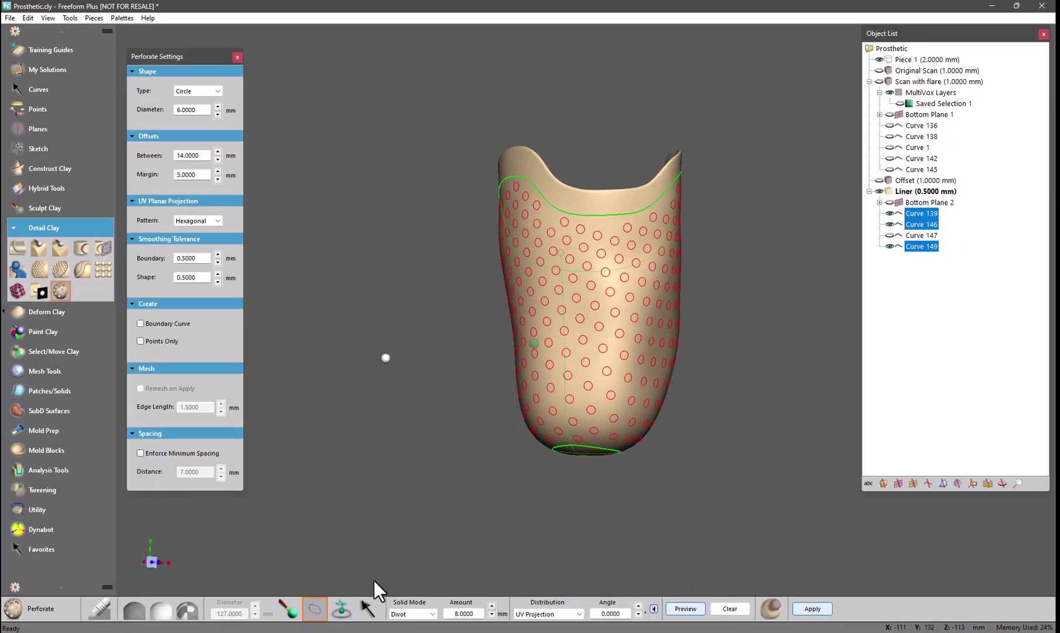
pyautogui.click(816, 608)
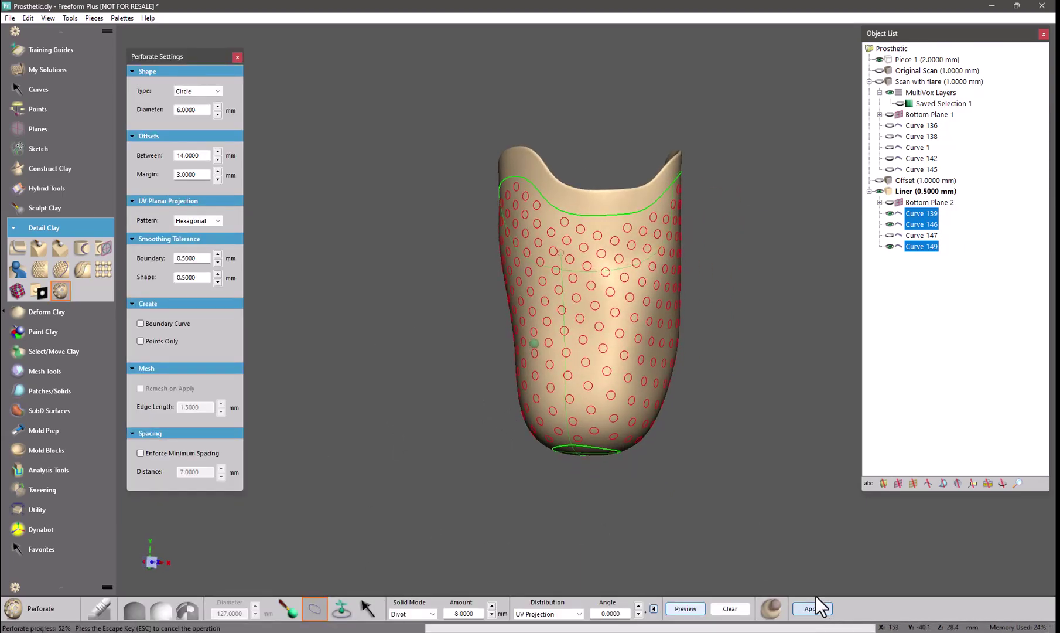